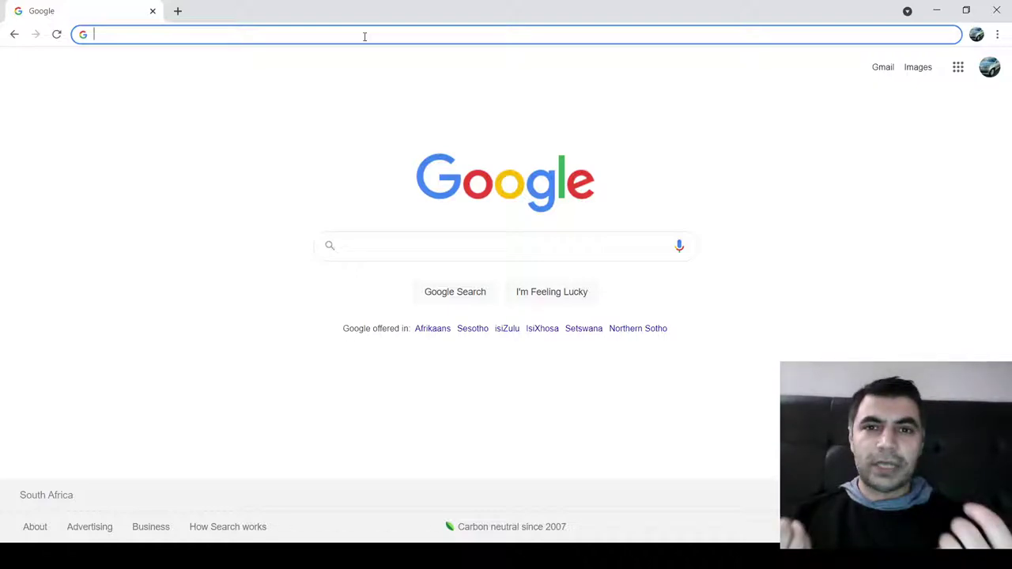
- Go to wordpress.com by entering 'wordpress' in Chrome's address bar
{"action": "type", "text": "wordpress"}
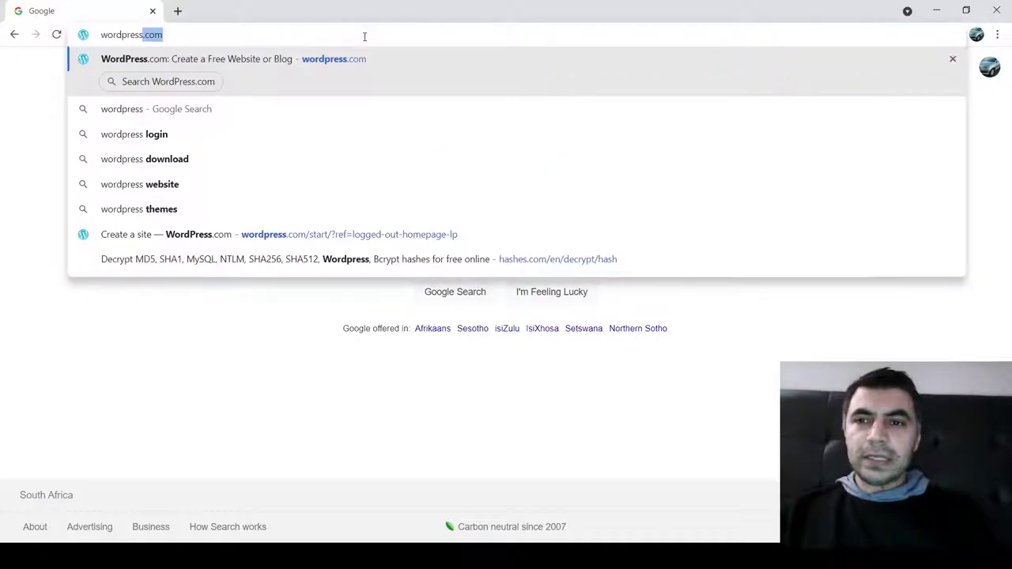
{"action": "key", "text": "Return"}
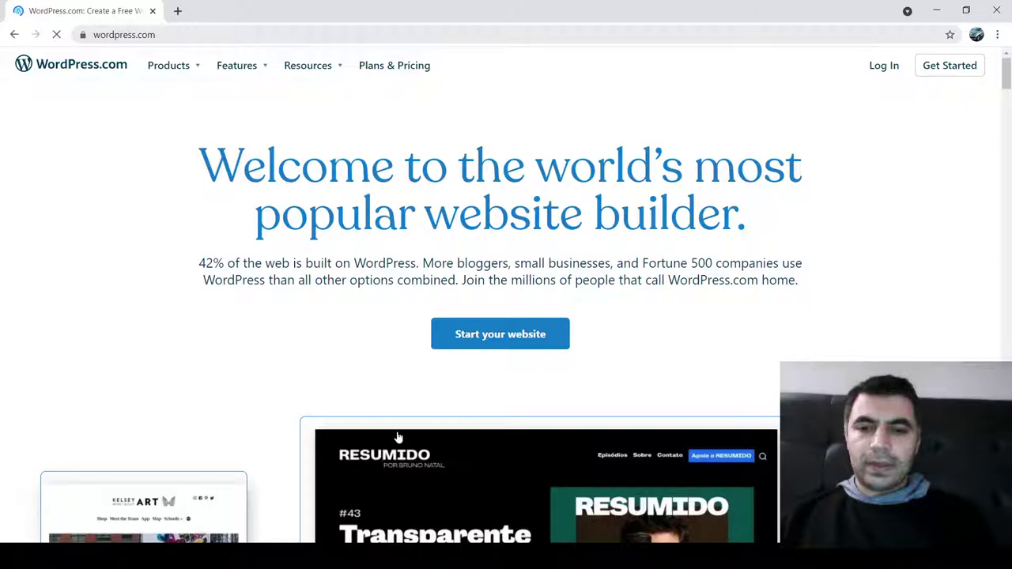
{"action": "left_click", "coordinate": [942, 77]}
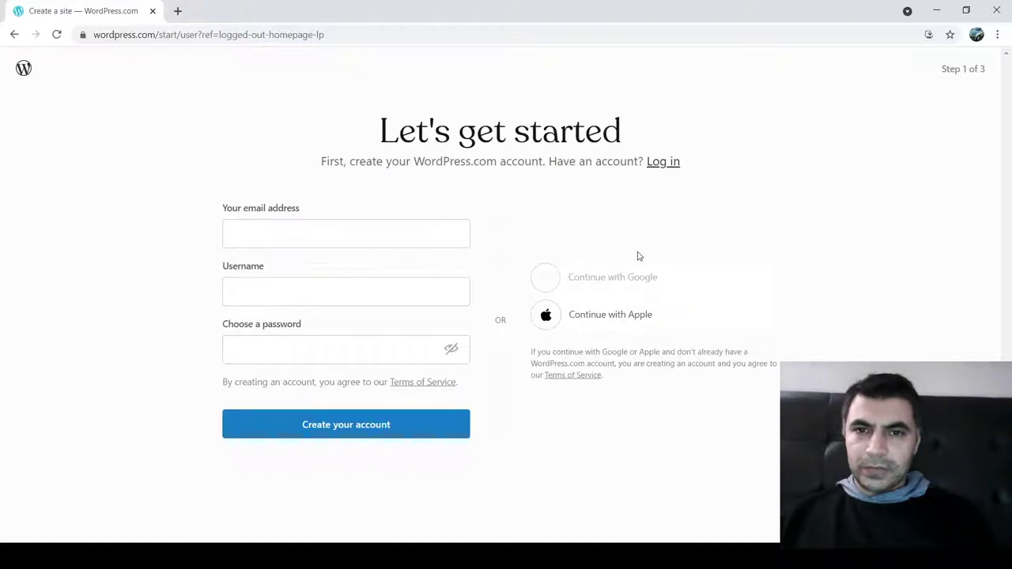
{"action": "left_click", "coordinate": [14, 37]}
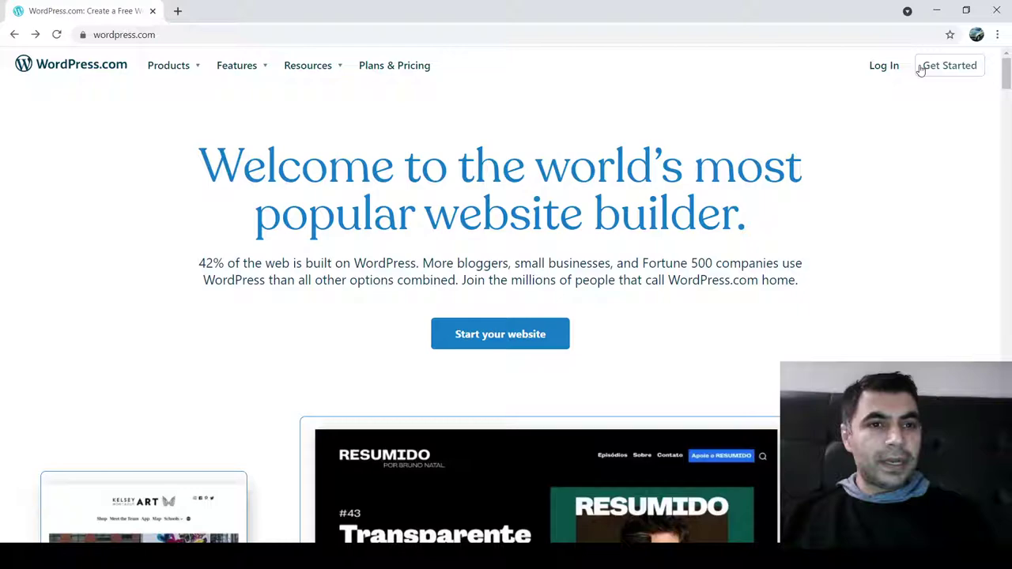
- Sign up for a new WordPress.com account with an email address, username and password
{"action": "left_click", "coordinate": [921, 69]}
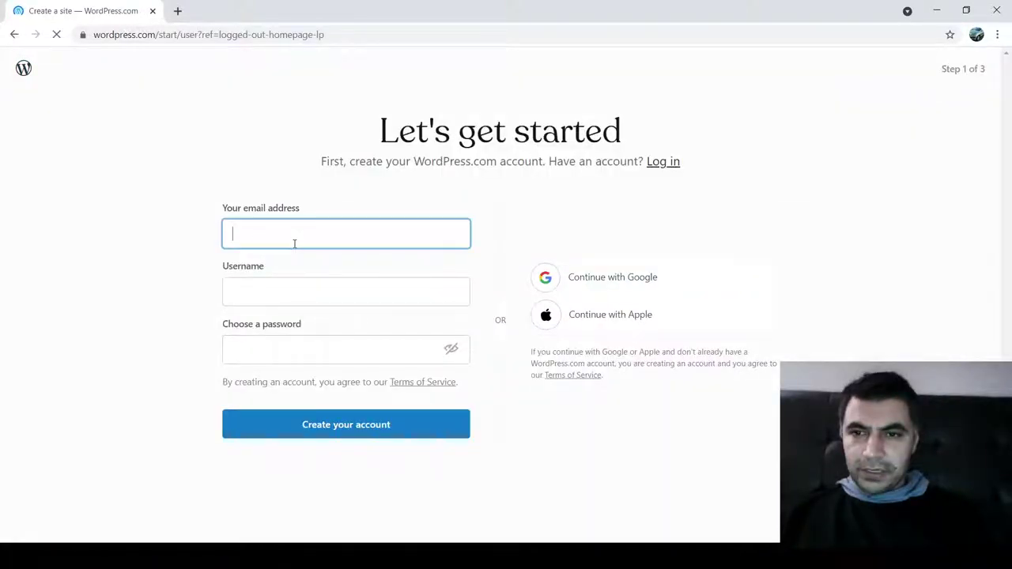
{"action": "type", "text": "co"}
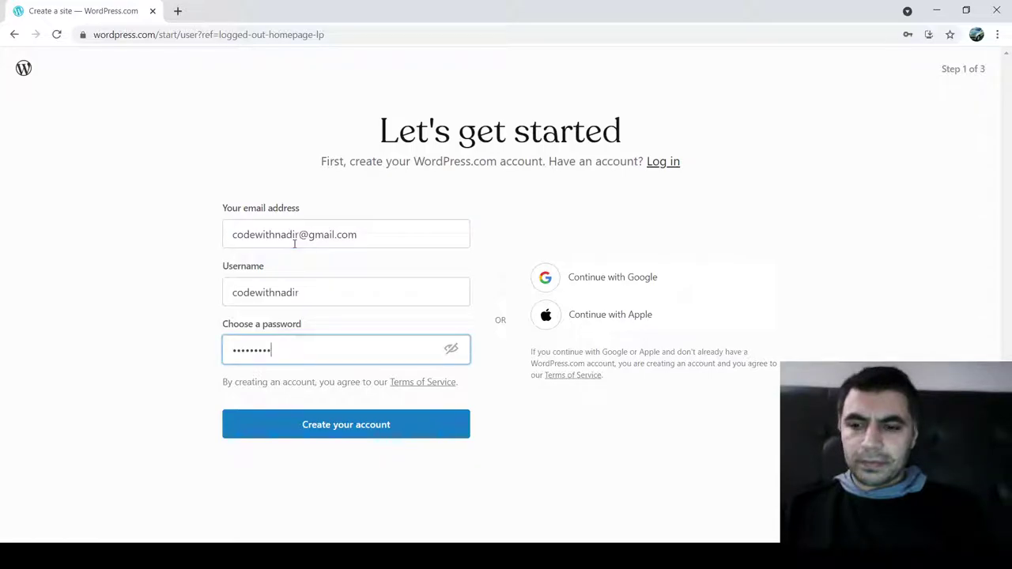
{"action": "type", "text": "••"}
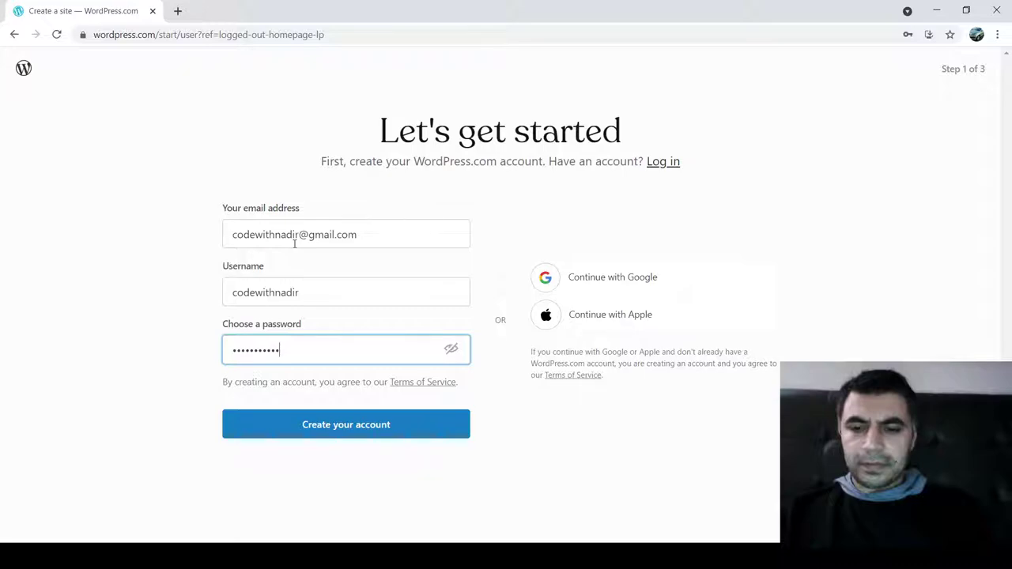
{"action": "left_click", "coordinate": [348, 434]}
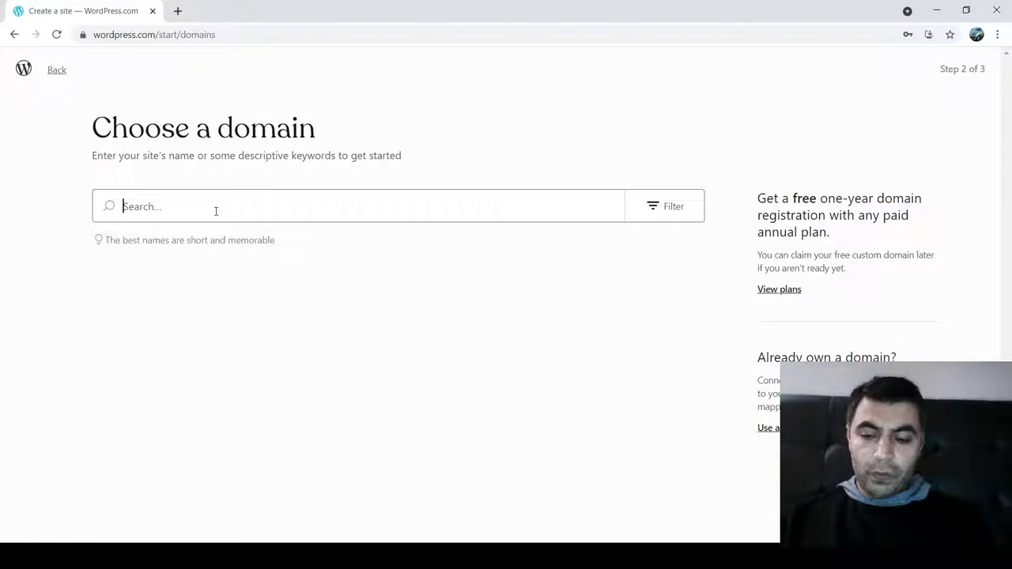
- Search domains for sobhuzafarm and select the free sobhuzafarm.wordpress.com address
{"action": "type", "text": "sobhuzafarm"}
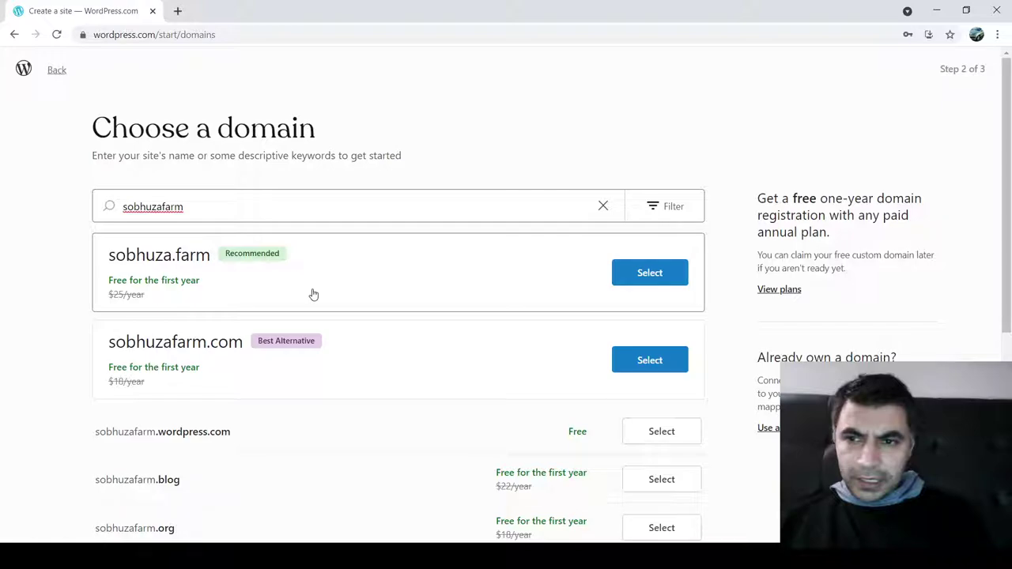
{"action": "scroll", "coordinate": [581, 380], "scroll_direction": "down", "scroll_amount": 1}
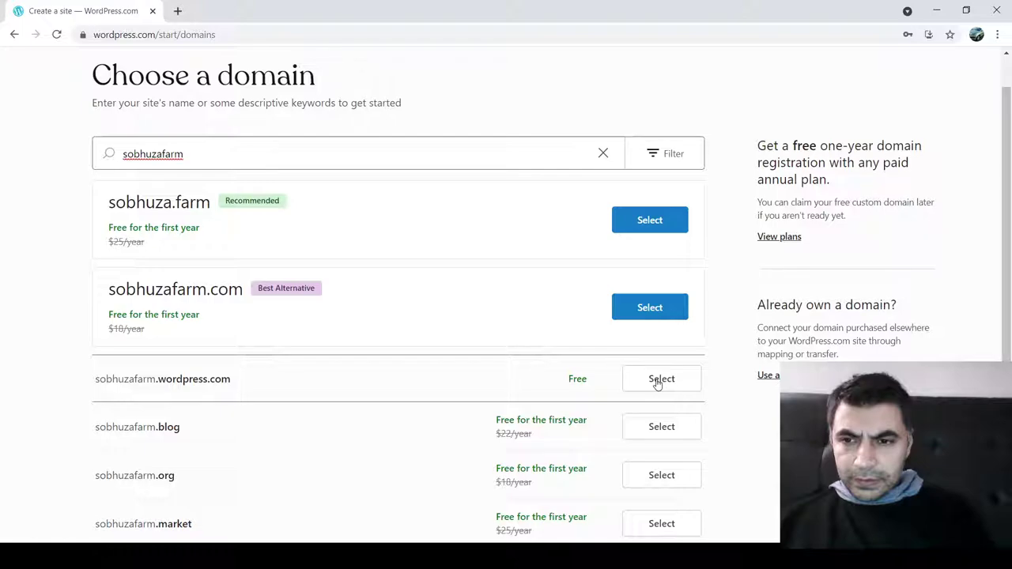
{"action": "left_click", "coordinate": [661, 379]}
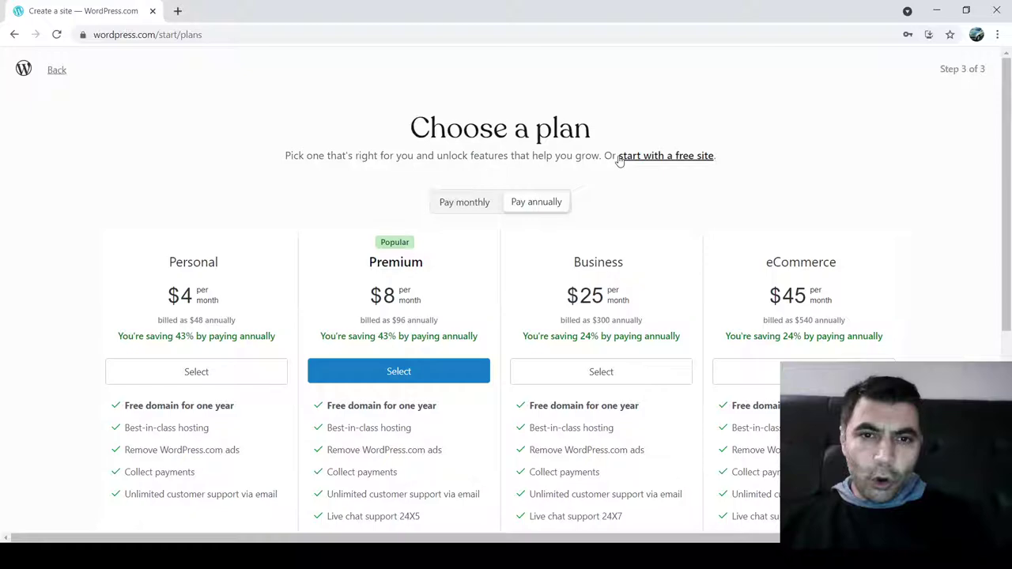
- Skip the paid plans and start with a free site
{"action": "left_click_drag", "start_coordinate": [715, 156], "coordinate": [644, 158]}
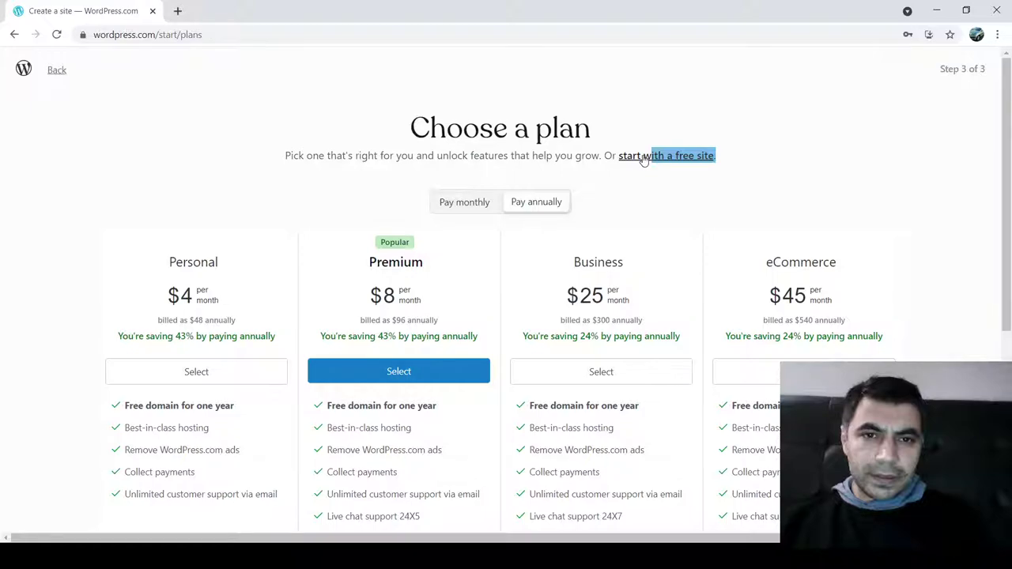
{"action": "left_click", "coordinate": [645, 155]}
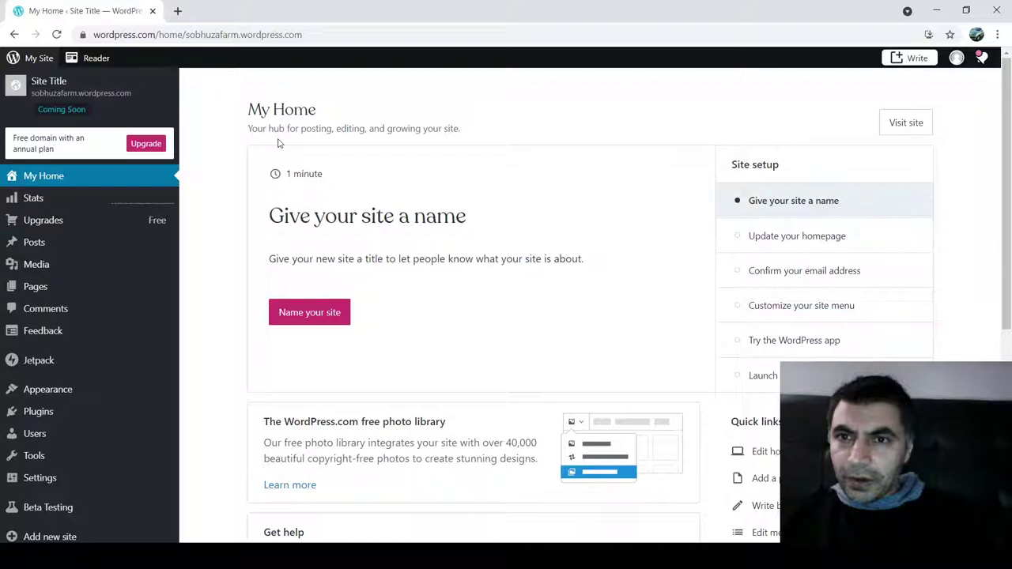
- Copy the sobhuzafarm.wordpress.com address and paste it into a new browser tab
{"action": "left_click_drag", "start_coordinate": [184, 34], "coordinate": [341, 32]}
{"action": "key", "text": "ctrl+c"}
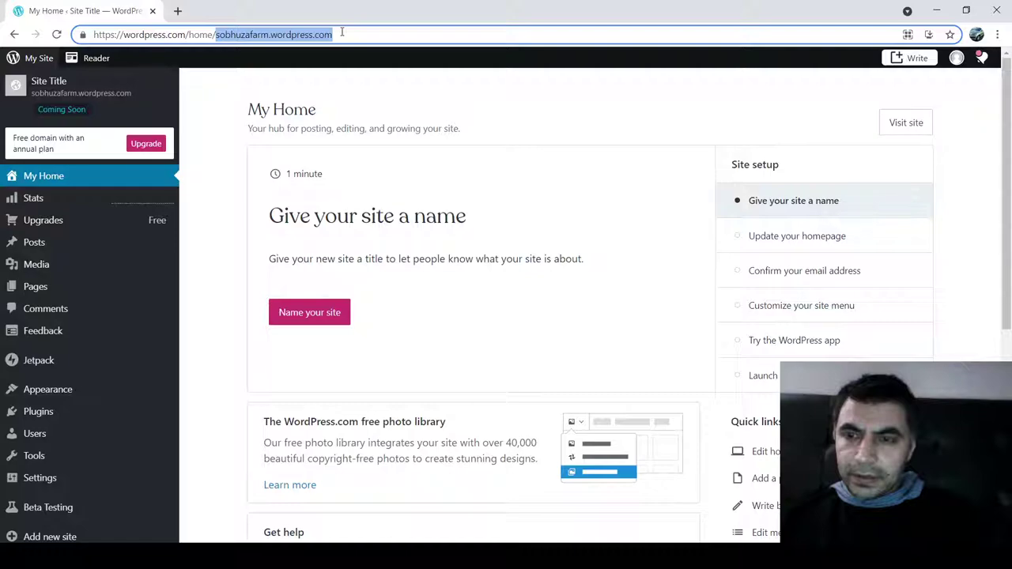
{"action": "key", "text": "ctrl+t"}
{"action": "key", "text": "ctrl+v"}
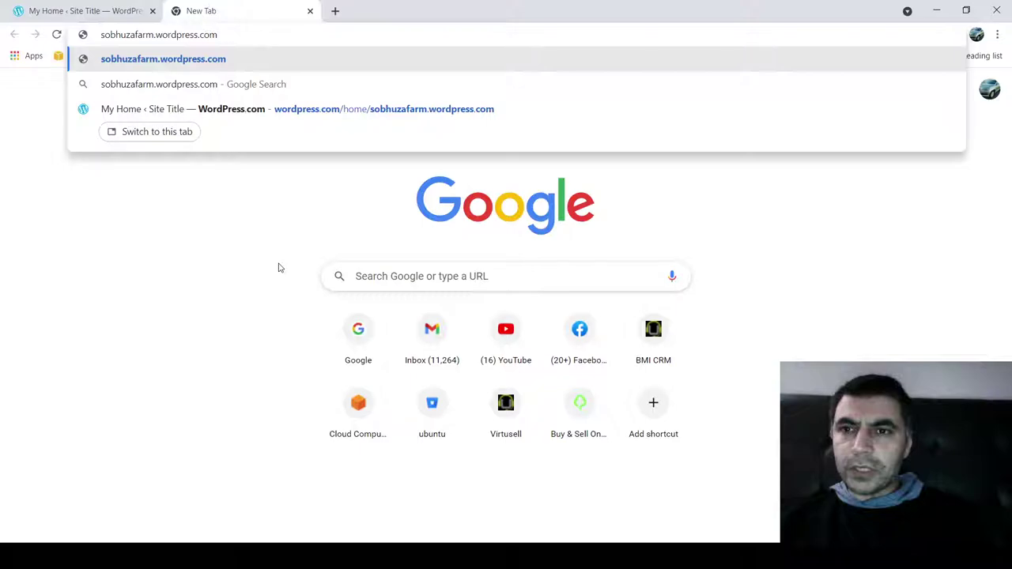
- Visit the unlaunched sobhuzafarm.wordpress.com site, then select the launch page's URL
{"action": "key", "text": "Return"}
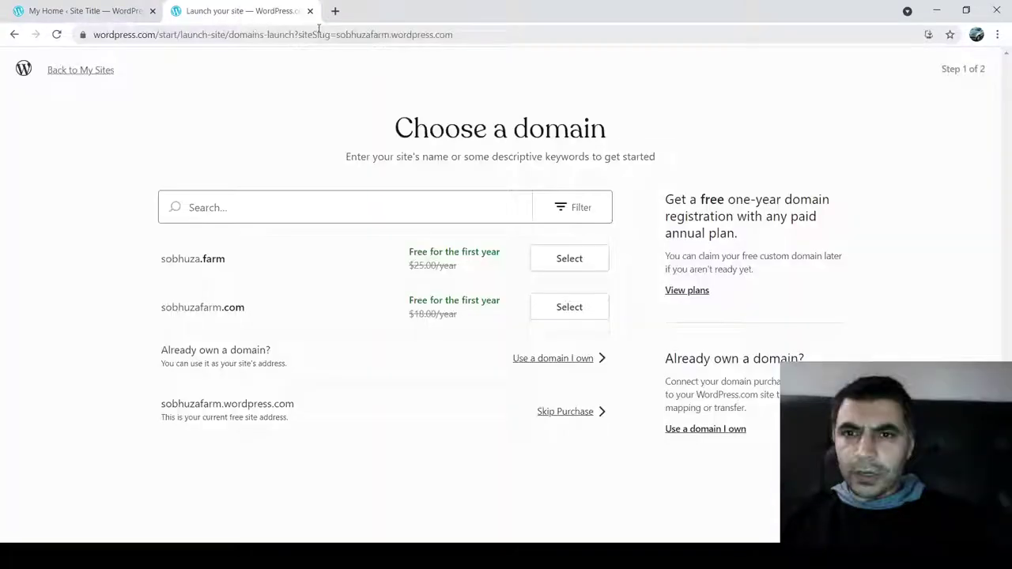
{"action": "left_click", "coordinate": [318, 35]}
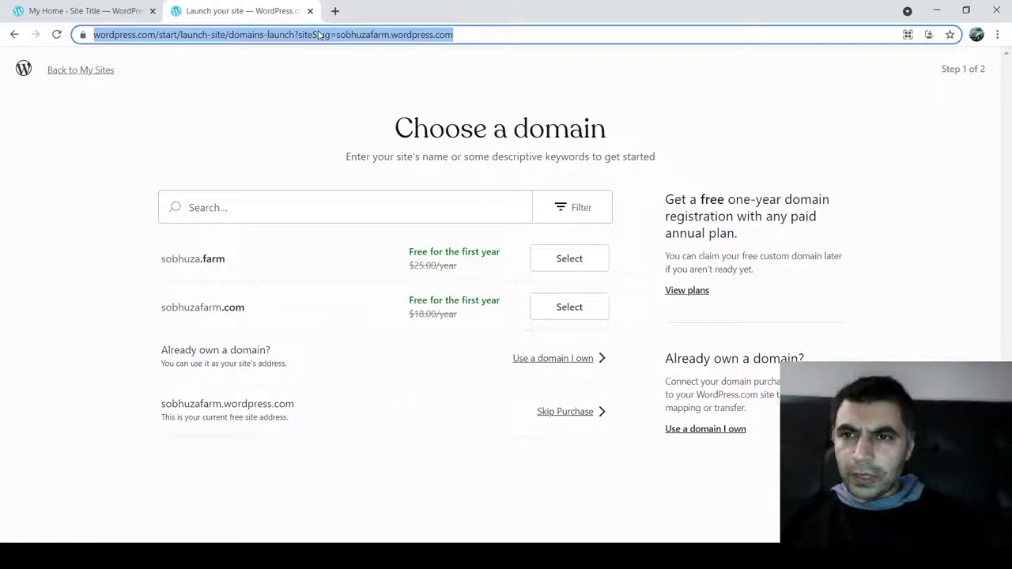
- Load sobhuzafarm.wordpress.com again from the address bar
{"action": "type", "text": "sobhuzafarm.wordpress.com"}
{"action": "key", "text": "Return"}
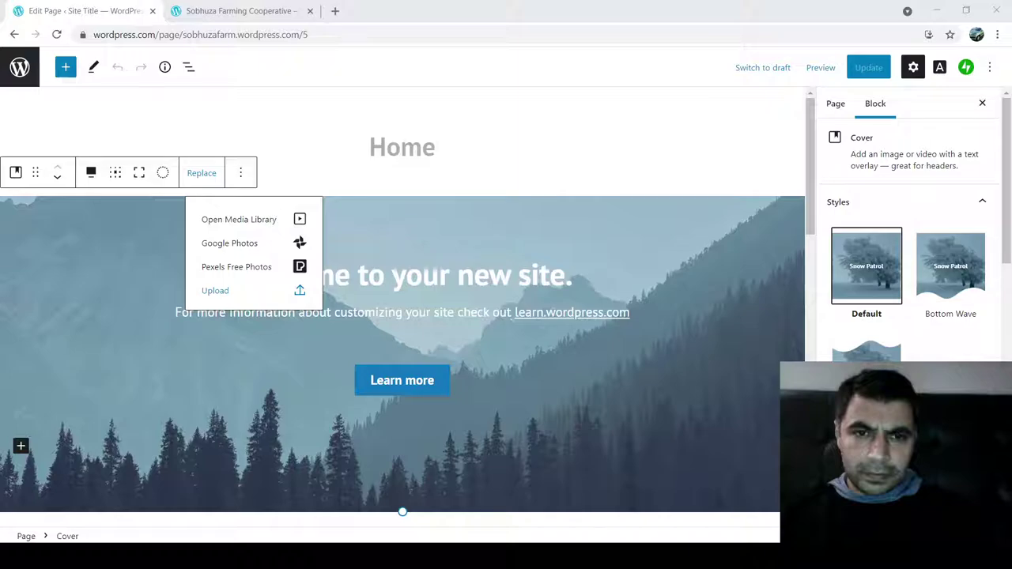
- Confirm the farm photo as the Home page's cover image
{"action": "key", "text": "Return"}
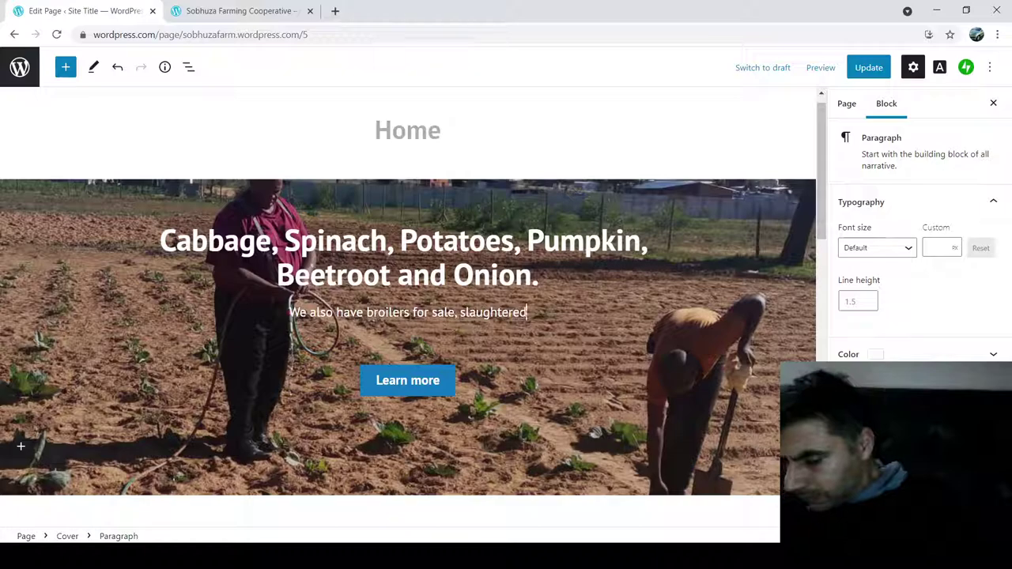
- Finish typing the cooperative's text on the Home page, then scroll down to the blog section
{"action": "type", "text": "rom the Blog"}
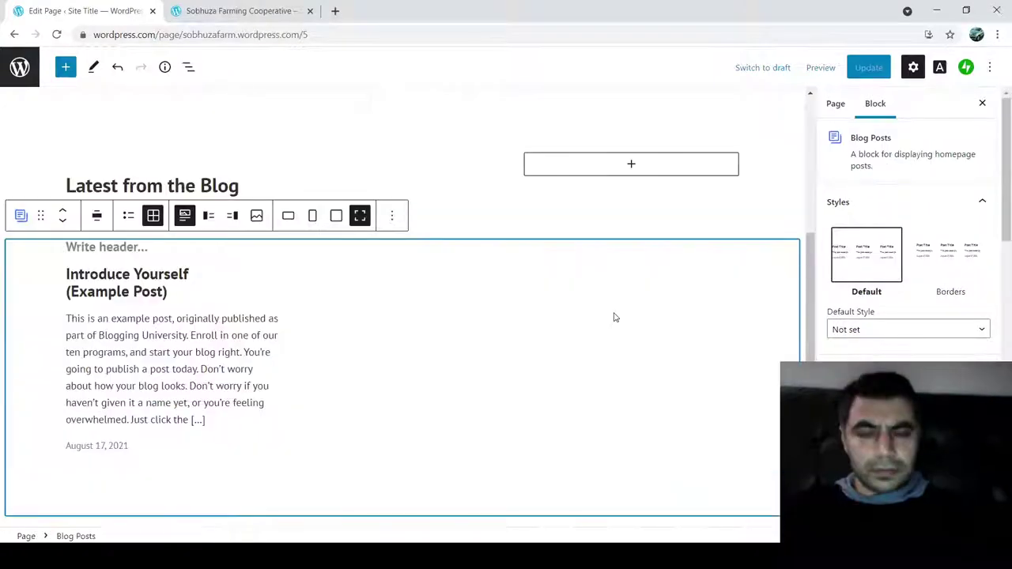
{"action": "scroll", "coordinate": [612, 316], "scroll_direction": "down", "scroll_amount": 3}
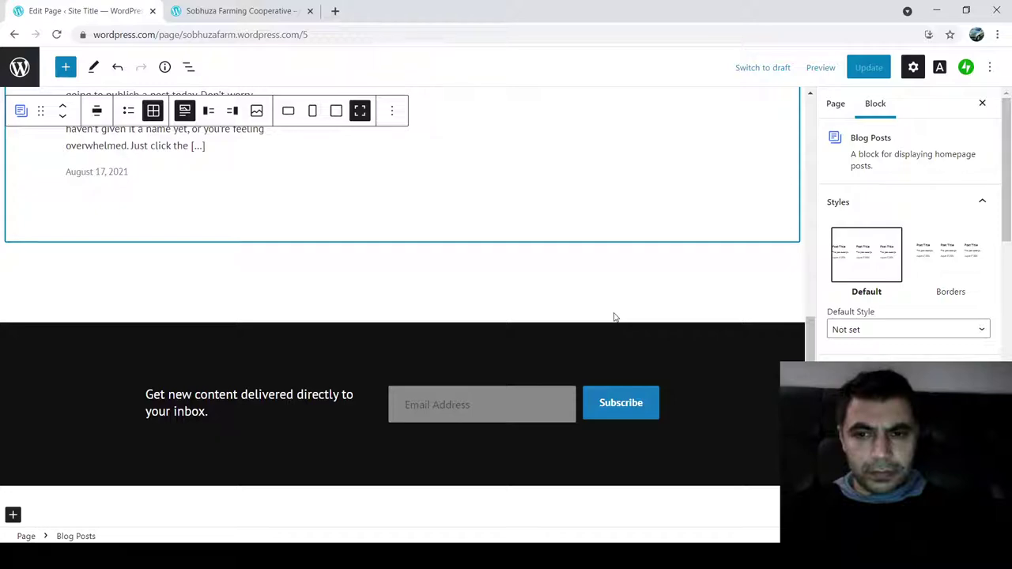
- Add a 58-pixel Spacer block below the Latest from the Blog listing
{"action": "left_click", "coordinate": [615, 317]}
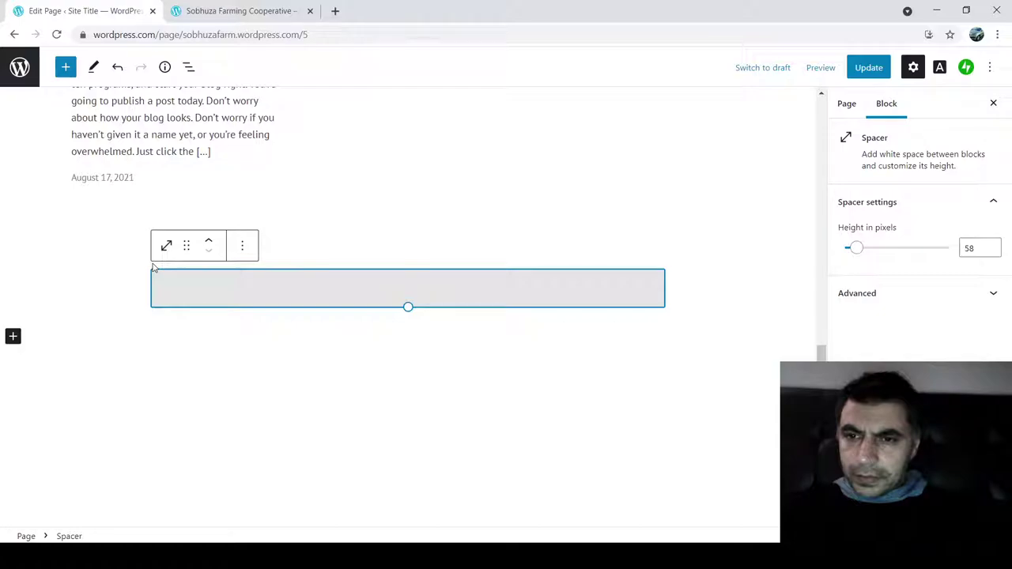
- Check the live site's Home page, then start adding new files to the Media library
{"action": "left_click", "coordinate": [238, 11]}
{"action": "left_click", "coordinate": [777, 101]}
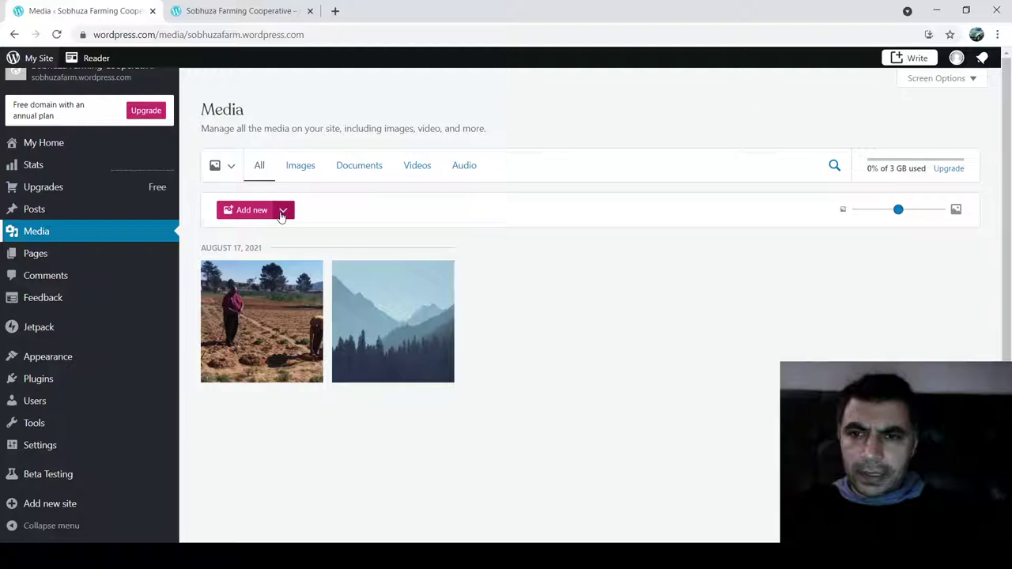
{"action": "left_click", "coordinate": [251, 210]}
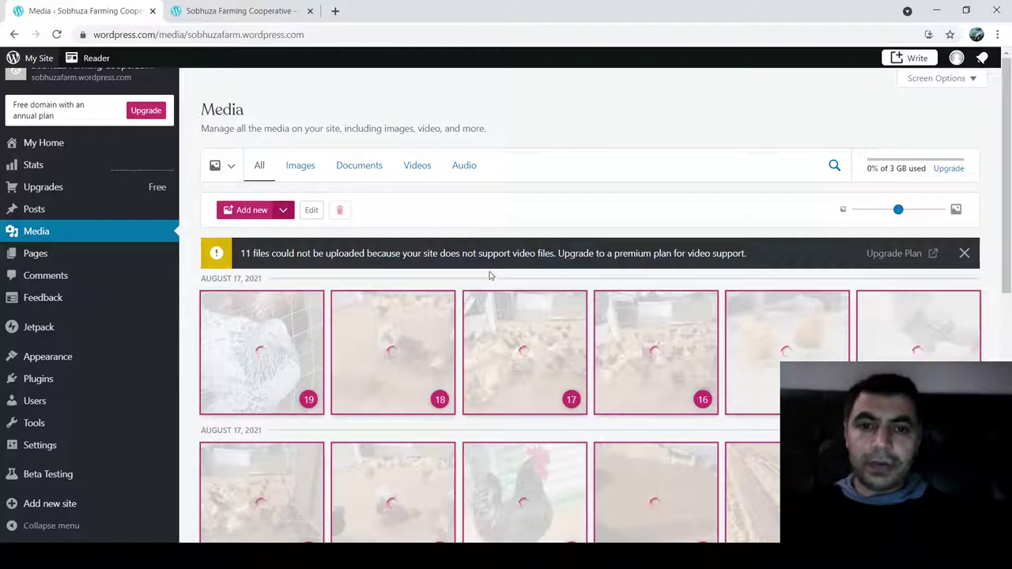
- Let the farm photos finish uploading, note the 11 refused videos, and scroll through the library
{"action": "left_click_drag", "start_coordinate": [473, 254], "coordinate": [559, 256]}
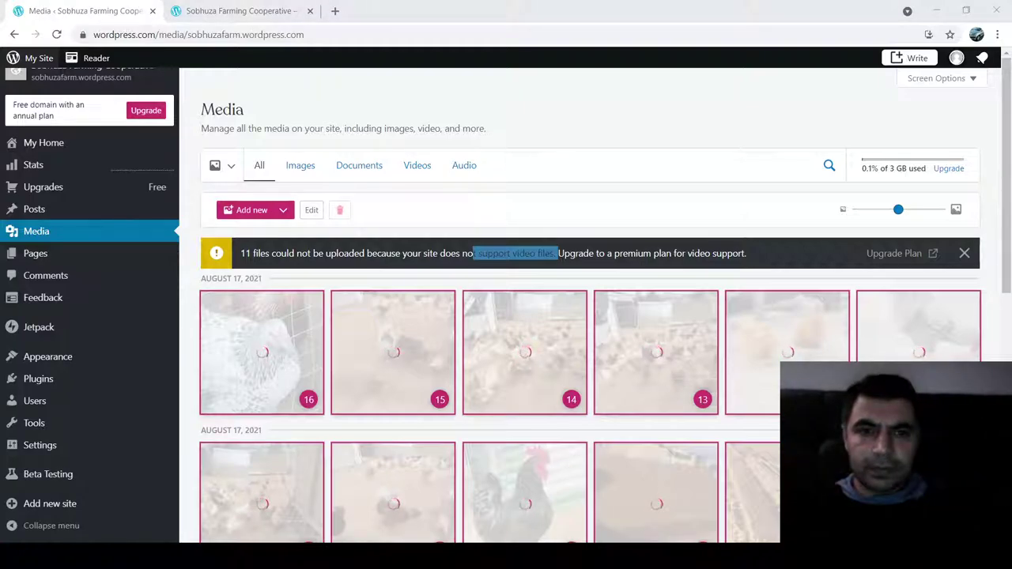
{"action": "left_click", "coordinate": [414, 530]}
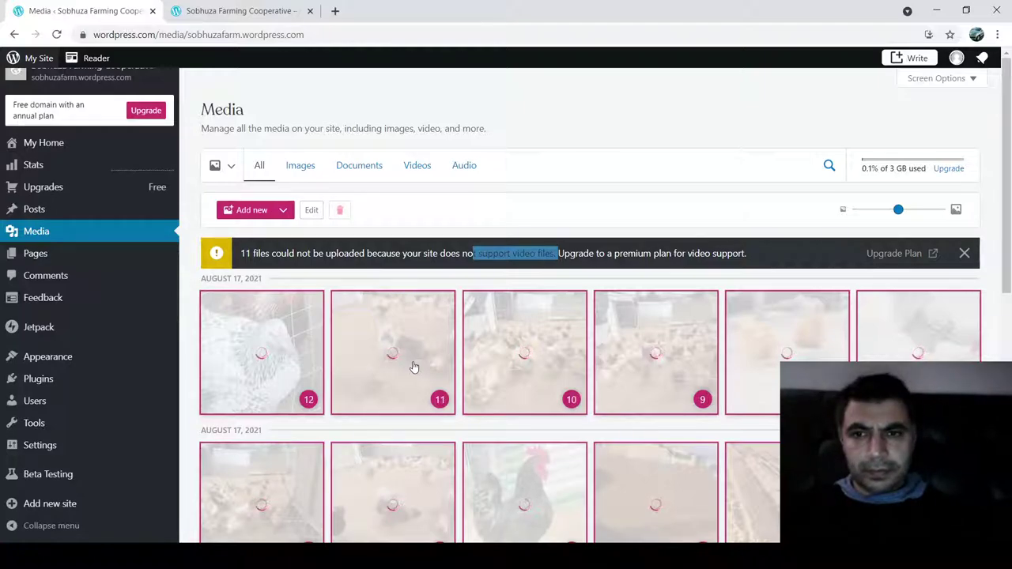
{"action": "scroll", "coordinate": [413, 366], "scroll_direction": "down", "scroll_amount": 3}
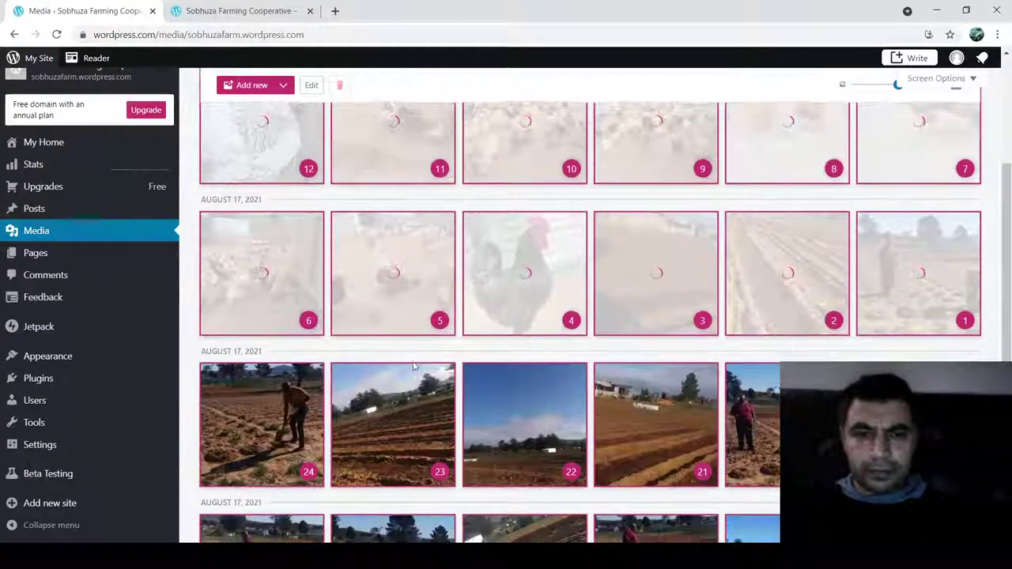
{"action": "scroll", "coordinate": [413, 366], "scroll_direction": "down", "scroll_amount": 5}
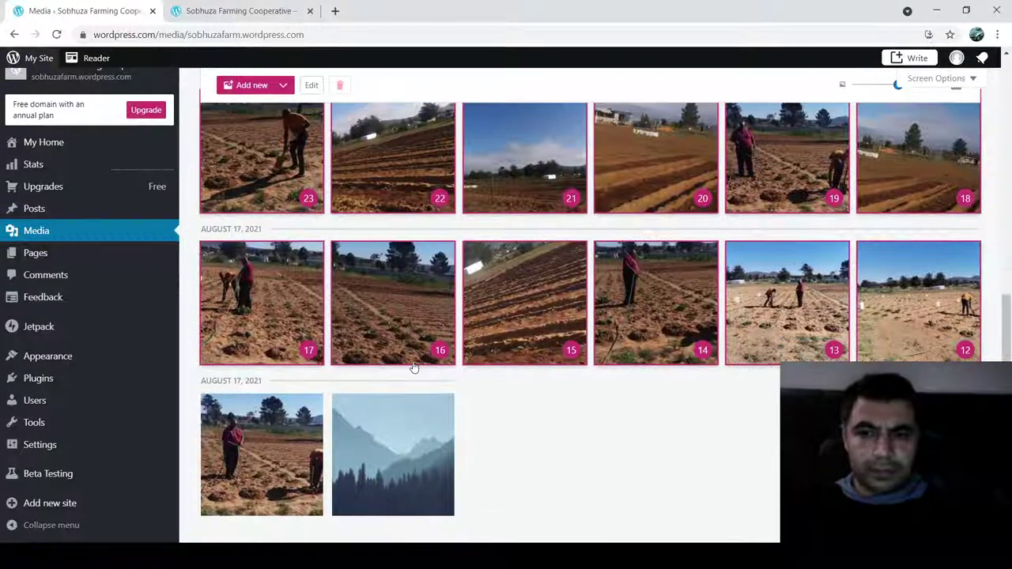
{"action": "scroll", "coordinate": [413, 366], "scroll_direction": "up", "scroll_amount": 1}
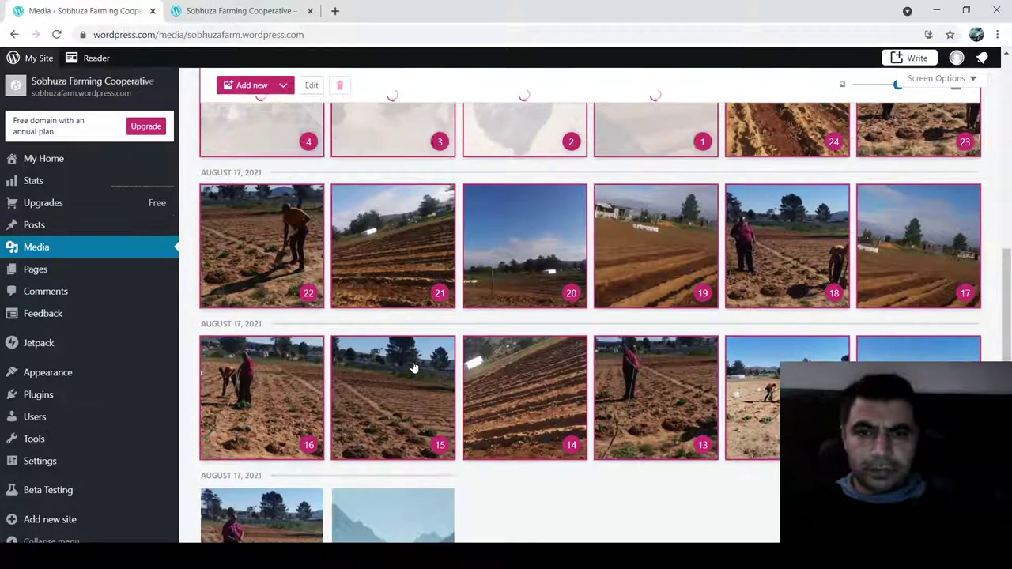
{"action": "scroll", "coordinate": [412, 366], "scroll_direction": "up", "scroll_amount": 2}
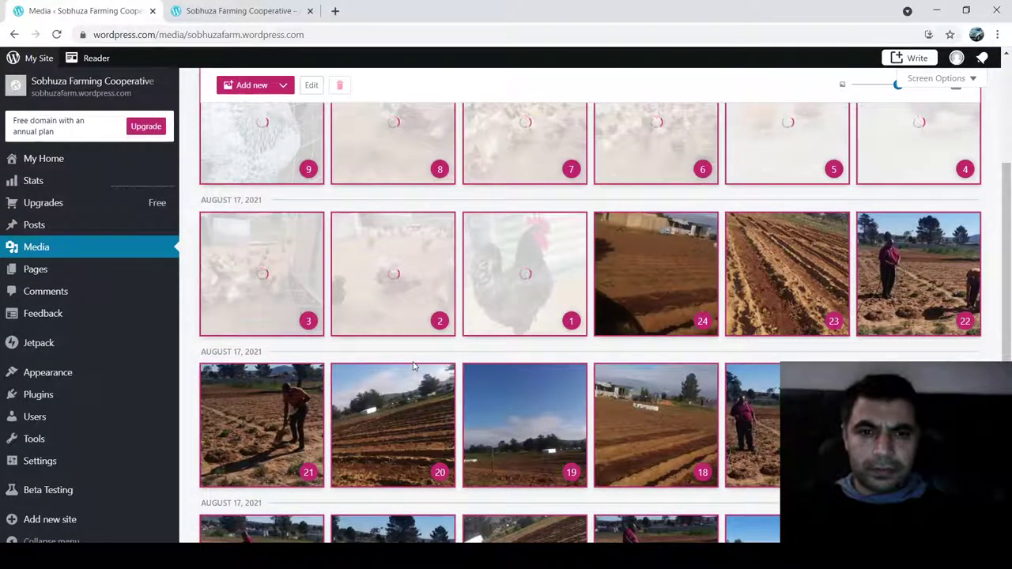
{"action": "scroll", "coordinate": [413, 366], "scroll_direction": "up", "scroll_amount": 2}
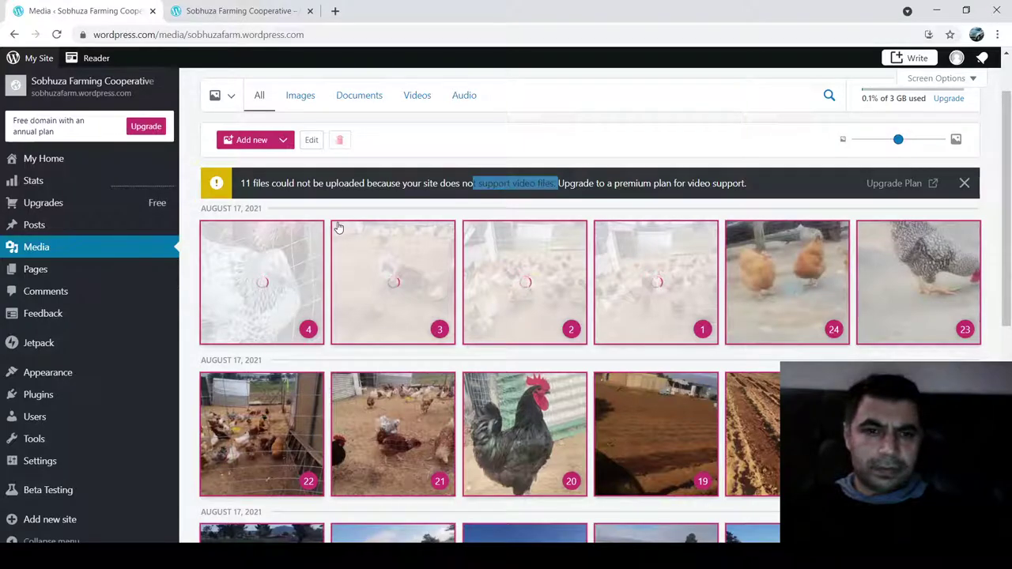
{"action": "scroll", "coordinate": [337, 227], "scroll_direction": "down", "scroll_amount": 1}
{"action": "scroll", "coordinate": [338, 227], "scroll_direction": "down", "scroll_amount": 3}
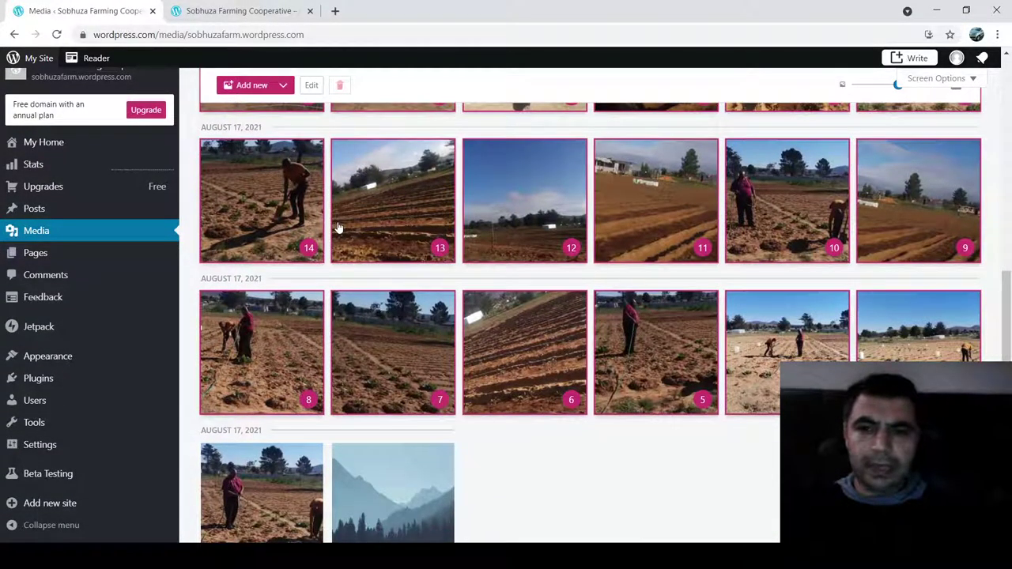
{"action": "scroll", "coordinate": [394, 278], "scroll_direction": "up", "scroll_amount": 2}
{"action": "scroll", "coordinate": [394, 278], "scroll_direction": "up", "scroll_amount": 4}
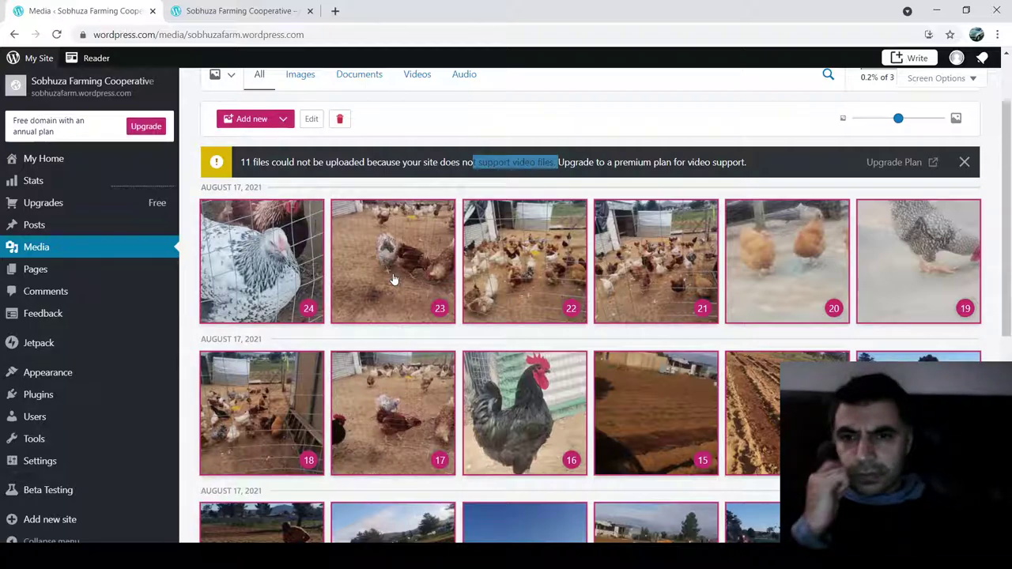
- Edit the Home page from Pages and select the spacer above Latest from the Blog
{"action": "mouse_move", "coordinate": [28, 276]}
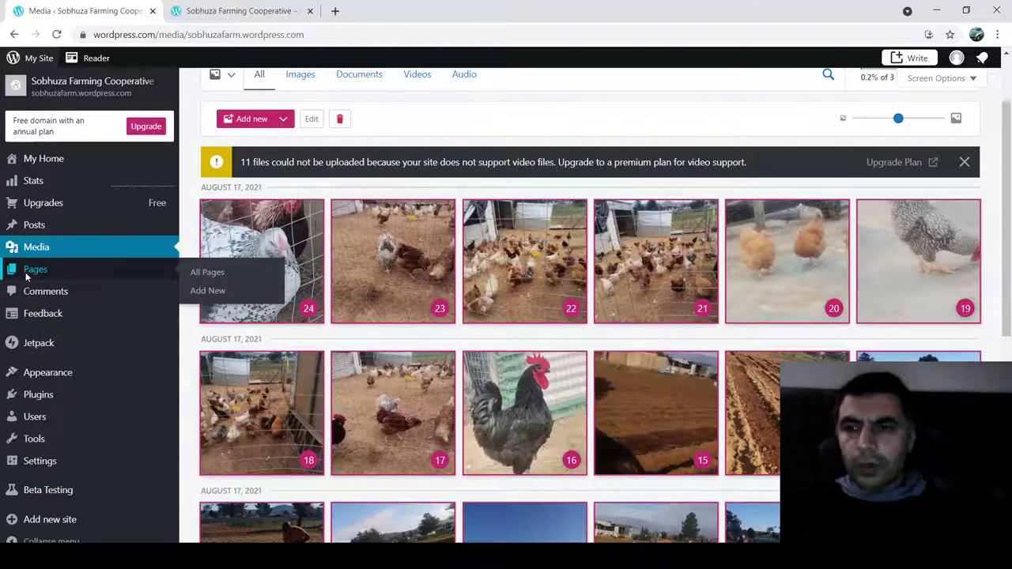
{"action": "left_click", "coordinate": [27, 270]}
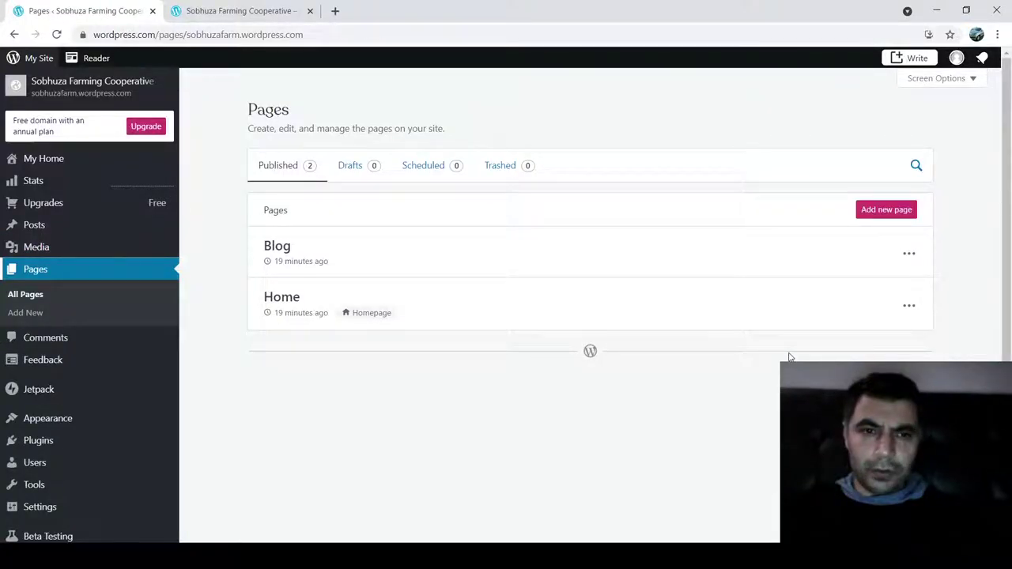
{"action": "left_click", "coordinate": [913, 311]}
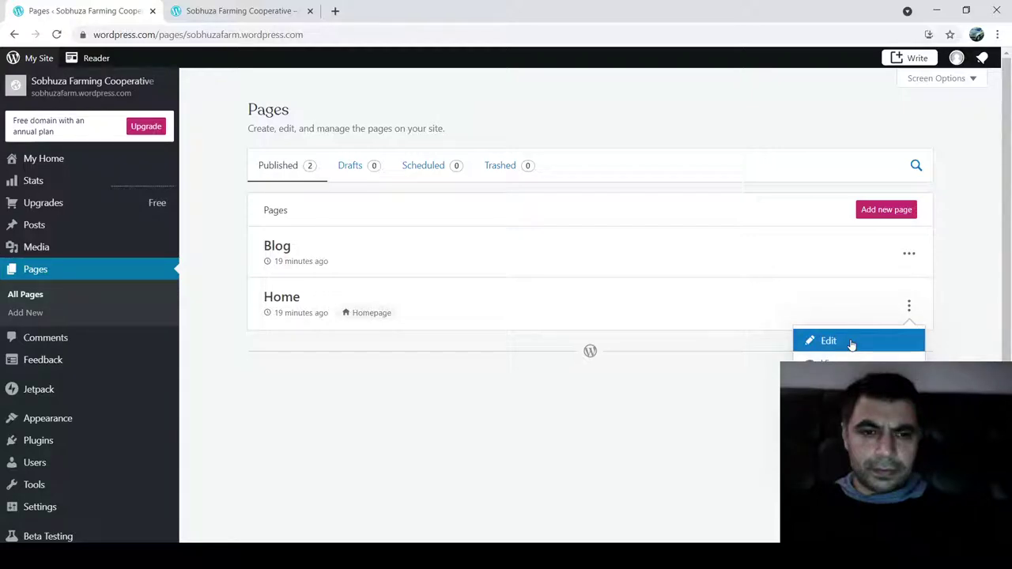
{"action": "left_click", "coordinate": [850, 343]}
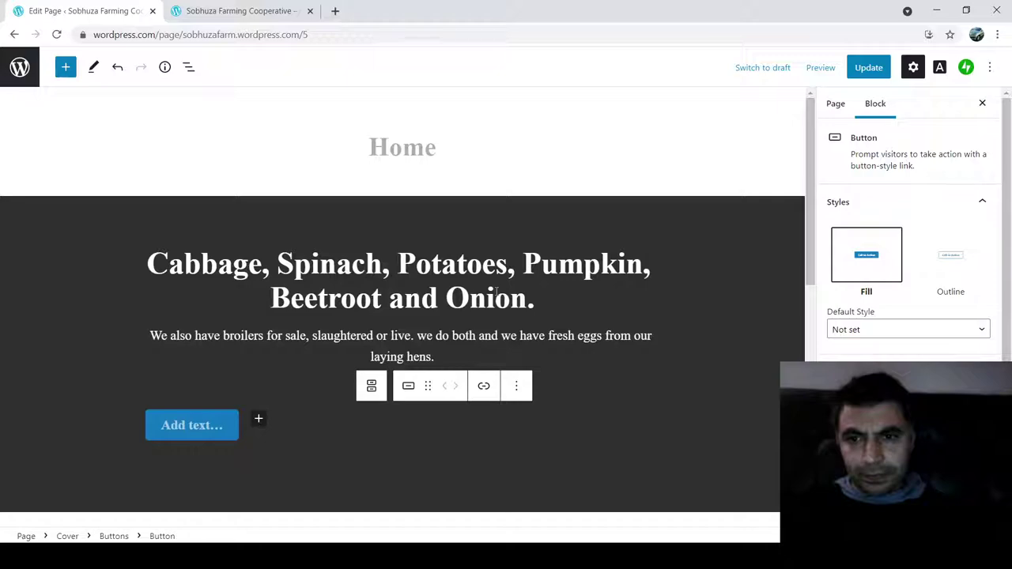
{"action": "scroll", "coordinate": [487, 348], "scroll_direction": "down", "scroll_amount": 10}
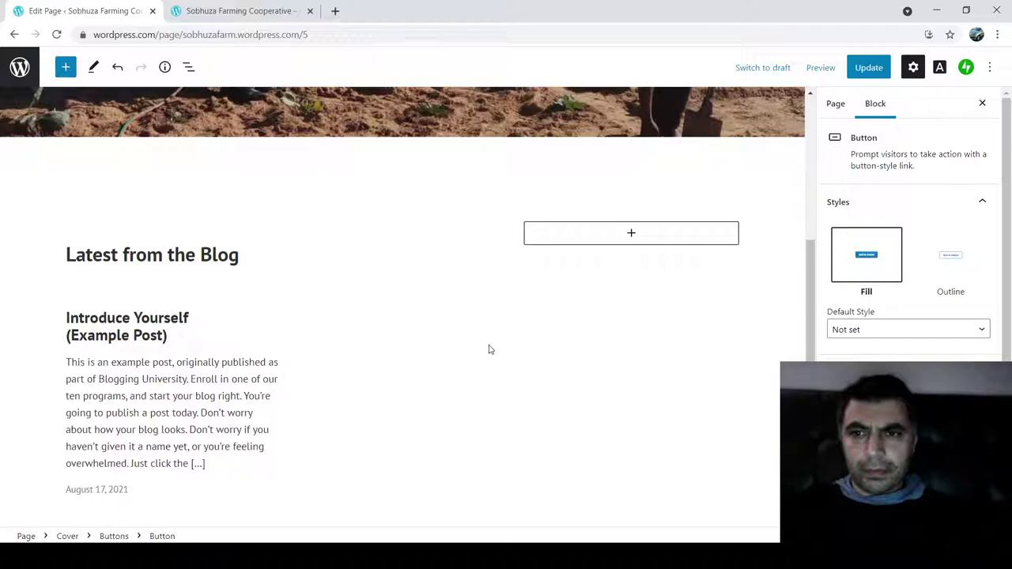
{"action": "left_click", "coordinate": [332, 180]}
{"action": "left_click", "coordinate": [243, 136]}
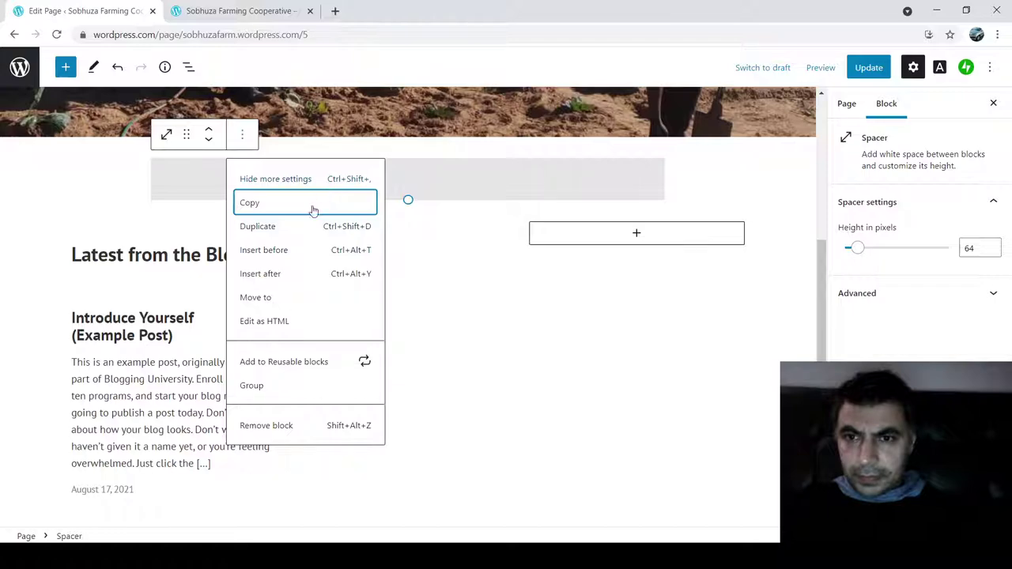
- Insert a Gallery block after the spacer and choose its images from the Media Library
{"action": "left_click", "coordinate": [266, 275]}
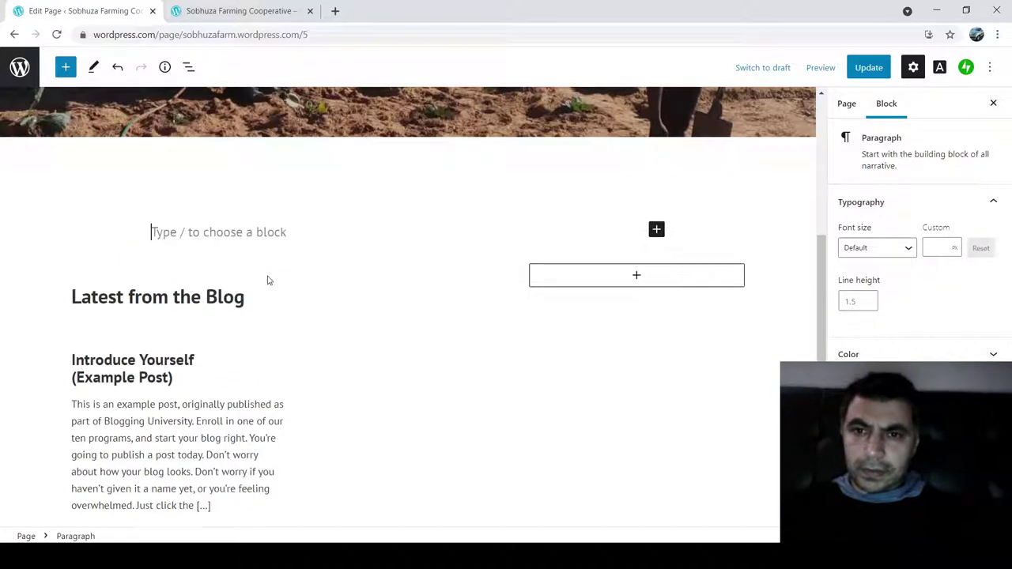
{"action": "left_click", "coordinate": [657, 231]}
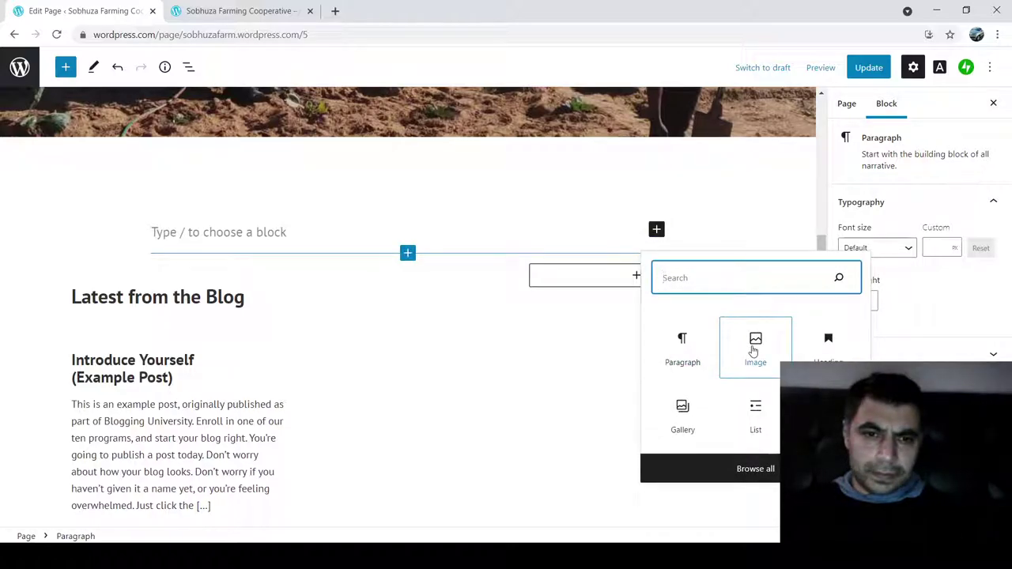
{"action": "left_click", "coordinate": [683, 415]}
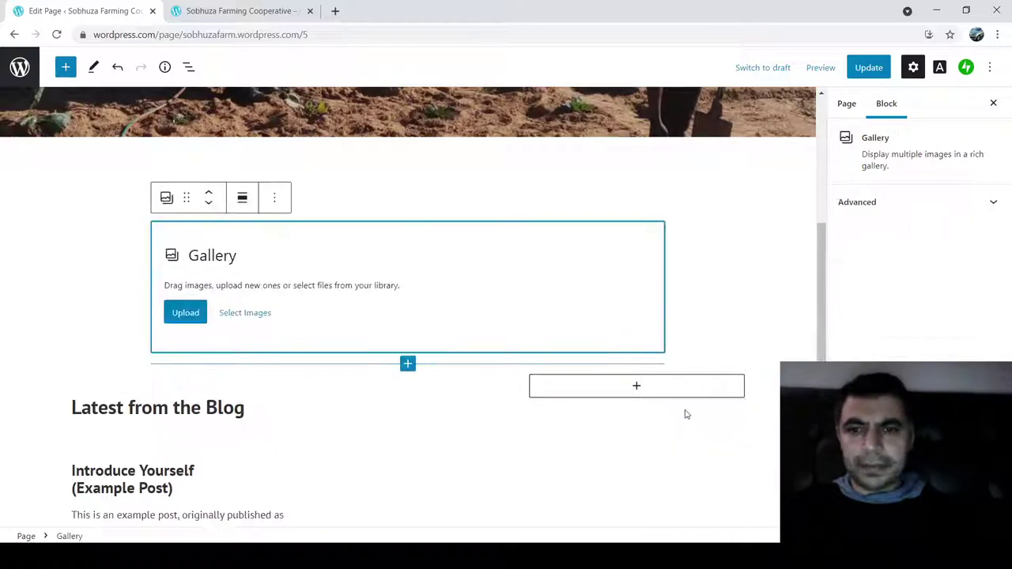
{"action": "left_click", "coordinate": [242, 313]}
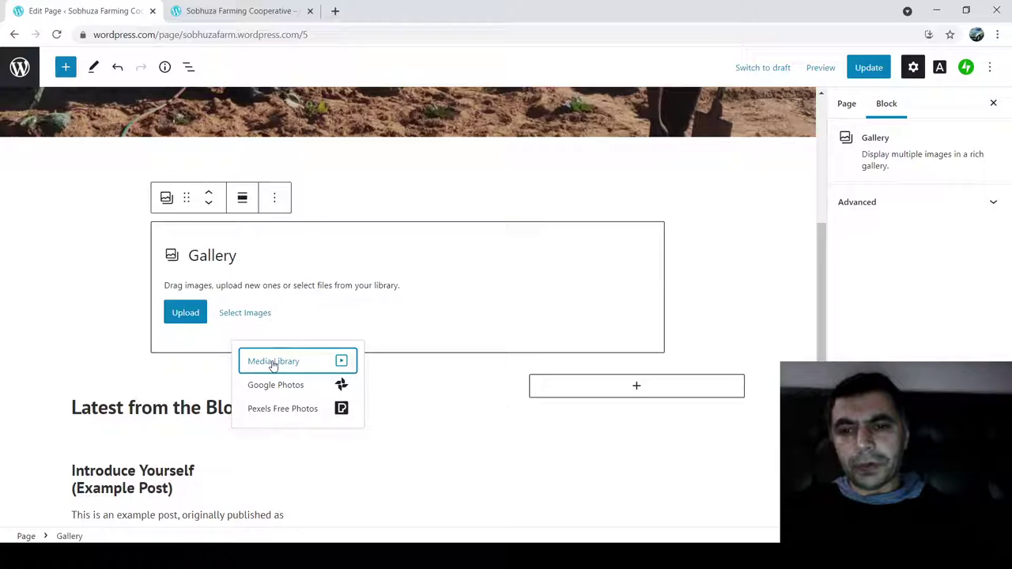
{"action": "left_click", "coordinate": [274, 363]}
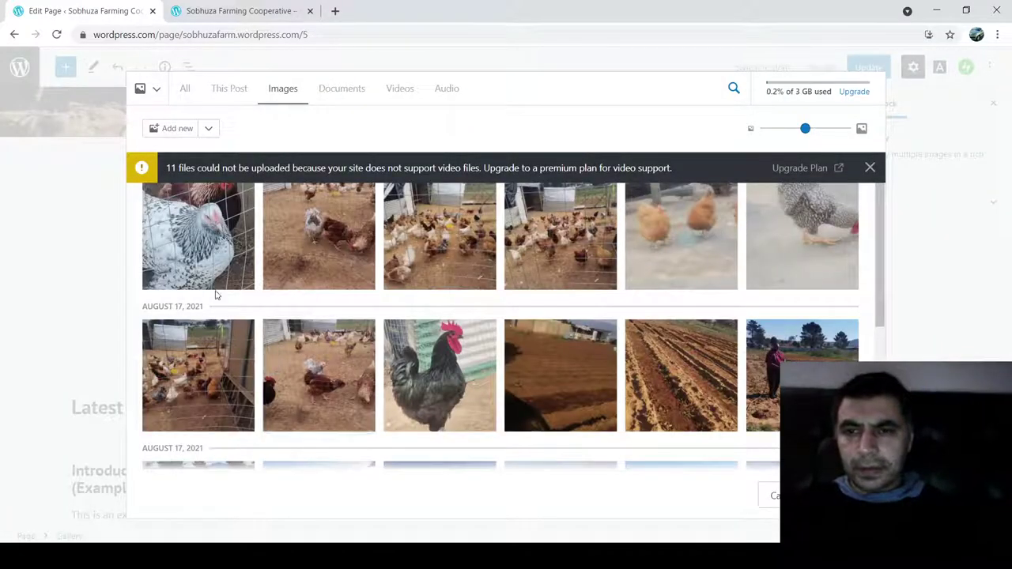
- Select about two dozen hen, poultry and farm-field photos in the Media Library for the gallery
{"action": "left_click", "coordinate": [203, 243]}
{"action": "left_click", "coordinate": [321, 244]}
{"action": "left_click", "coordinate": [443, 252]}
{"action": "left_click", "coordinate": [566, 260]}
{"action": "left_click", "coordinate": [683, 250]}
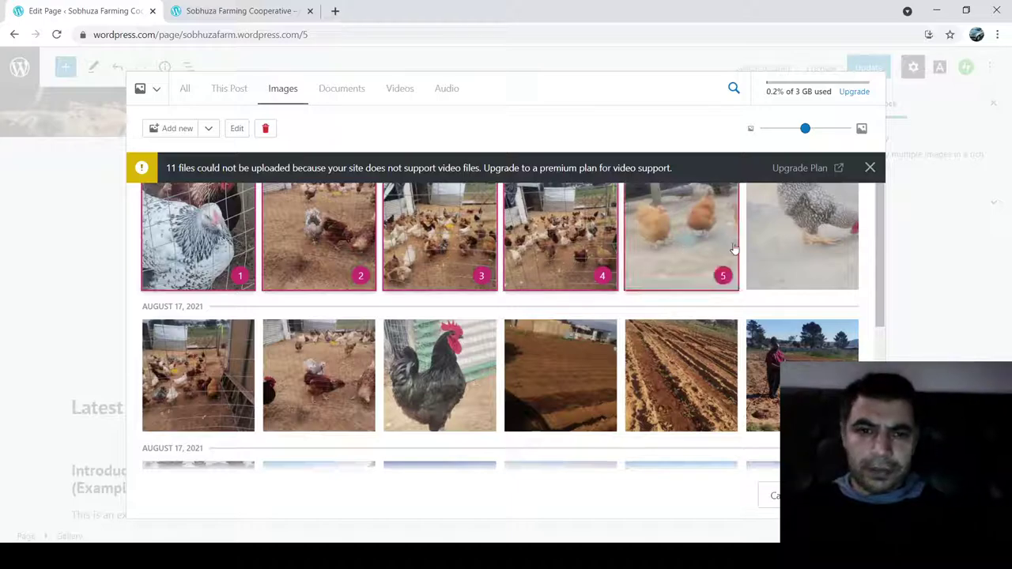
{"action": "left_click", "coordinate": [802, 241]}
{"action": "left_click", "coordinate": [196, 361]}
{"action": "left_click", "coordinate": [346, 358]}
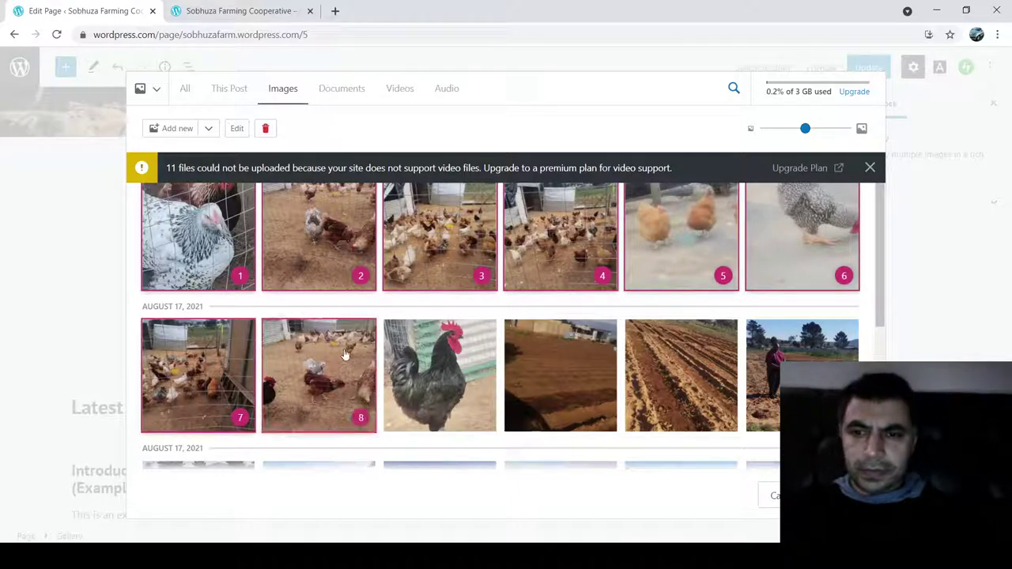
{"action": "left_click", "coordinate": [409, 364]}
{"action": "left_click", "coordinate": [528, 368]}
{"action": "left_click", "coordinate": [664, 376]}
{"action": "left_click", "coordinate": [800, 372]}
{"action": "left_click_drag", "start_coordinate": [882, 266], "coordinate": [878, 317]}
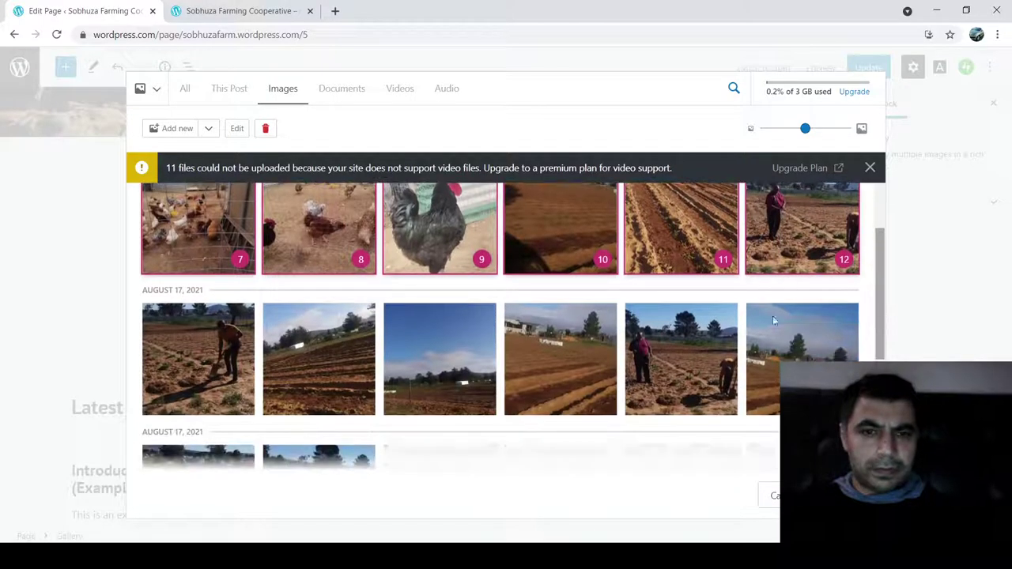
{"action": "left_click", "coordinate": [201, 356]}
{"action": "left_click", "coordinate": [320, 356]}
{"action": "left_click", "coordinate": [422, 347]}
{"action": "left_click", "coordinate": [551, 362]}
{"action": "left_click", "coordinate": [682, 372]}
{"action": "left_click", "coordinate": [802, 348]}
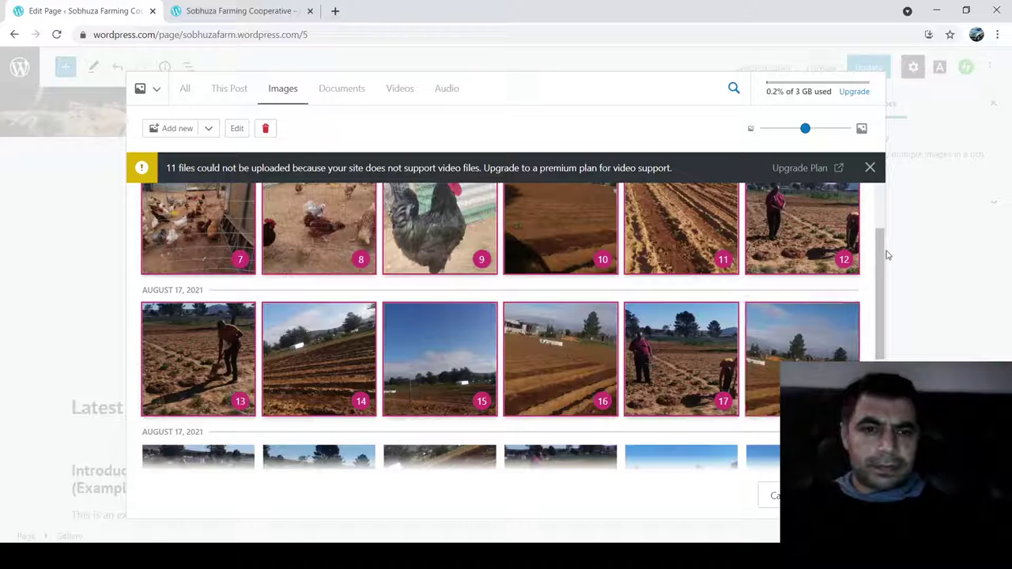
{"action": "left_click_drag", "start_coordinate": [884, 261], "coordinate": [882, 348]}
{"action": "left_click", "coordinate": [211, 283]}
{"action": "left_click", "coordinate": [304, 286]}
{"action": "left_click", "coordinate": [431, 291]}
{"action": "left_click", "coordinate": [542, 296]}
{"action": "left_click", "coordinate": [671, 301]}
{"action": "left_click", "coordinate": [785, 296]}
{"action": "left_click", "coordinate": [188, 419]}
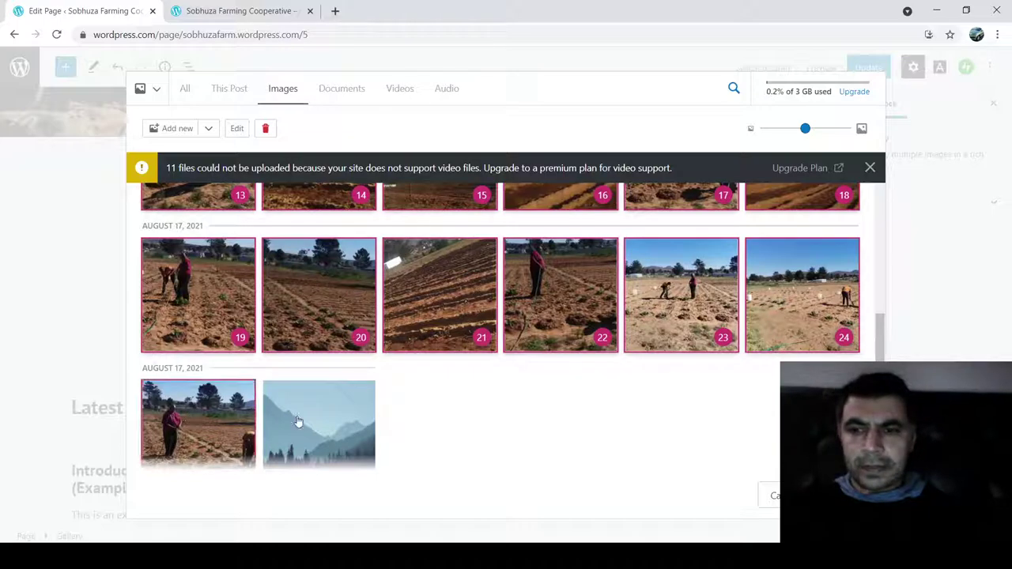
- Insert the selected photos into the gallery, update the Home page, and switch to the live-site tab
{"action": "left_click", "coordinate": [831, 496]}
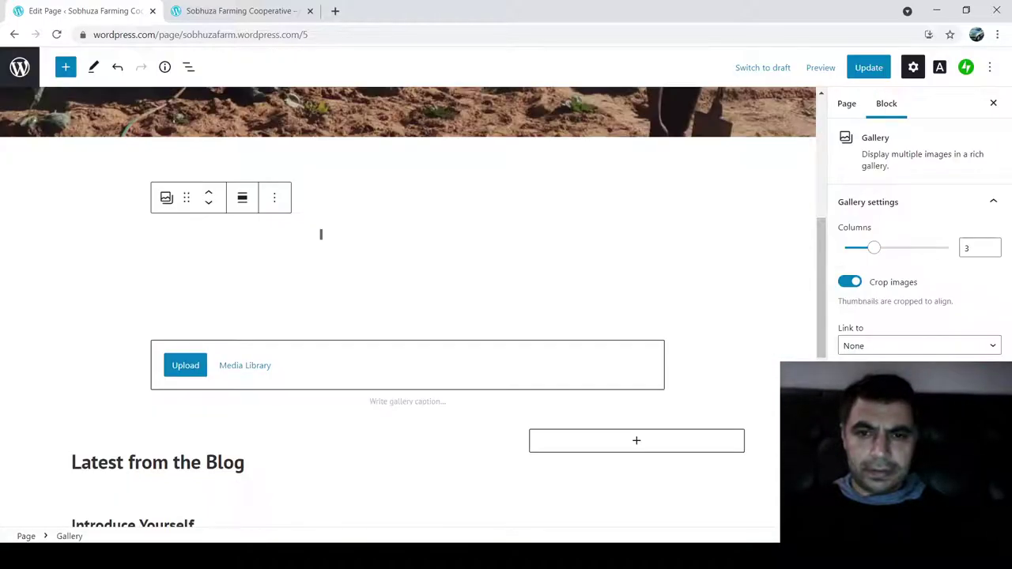
{"action": "scroll", "coordinate": [732, 395], "scroll_direction": "down", "scroll_amount": 9}
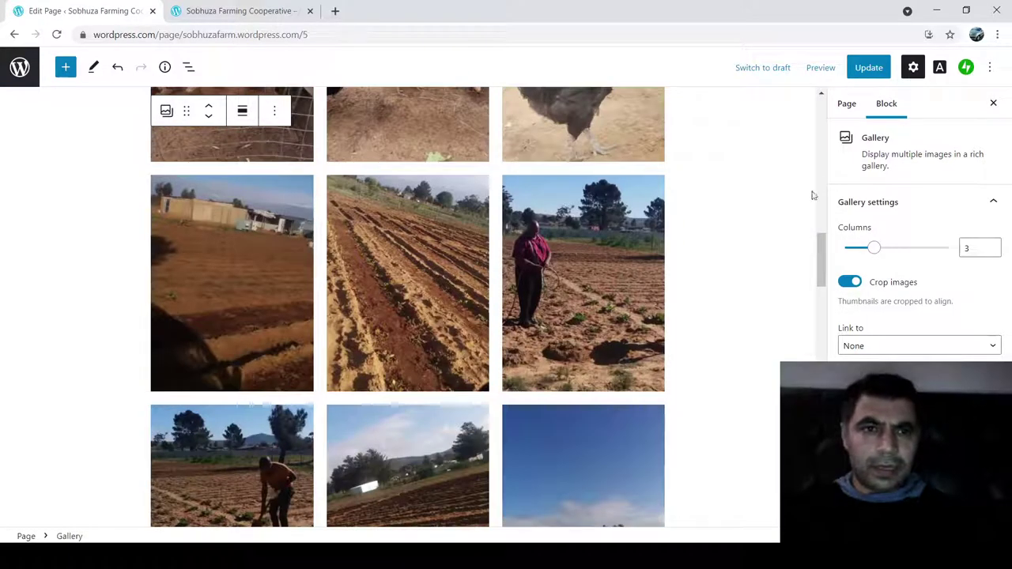
{"action": "left_click", "coordinate": [868, 70]}
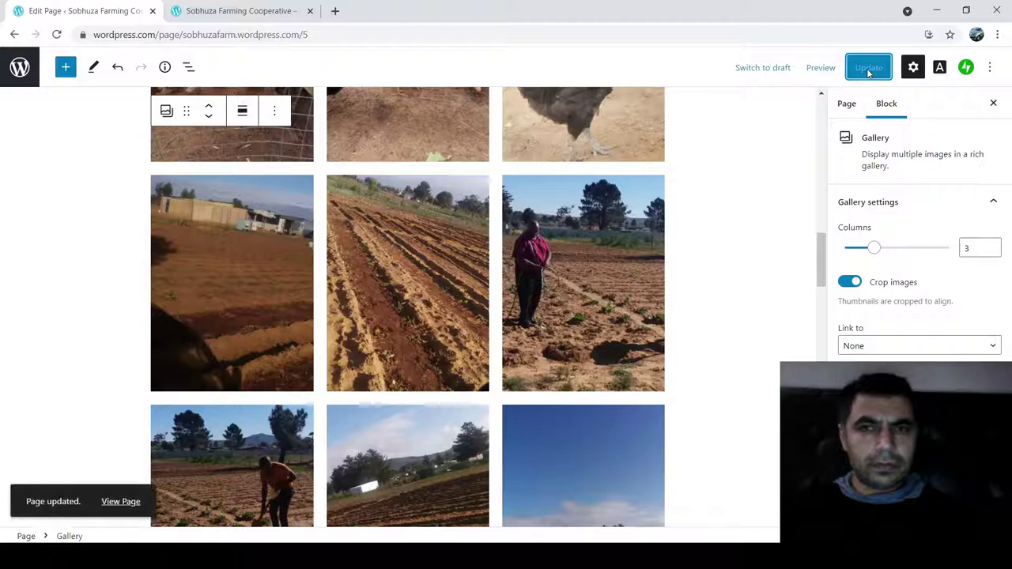
{"action": "left_click", "coordinate": [251, 12]}
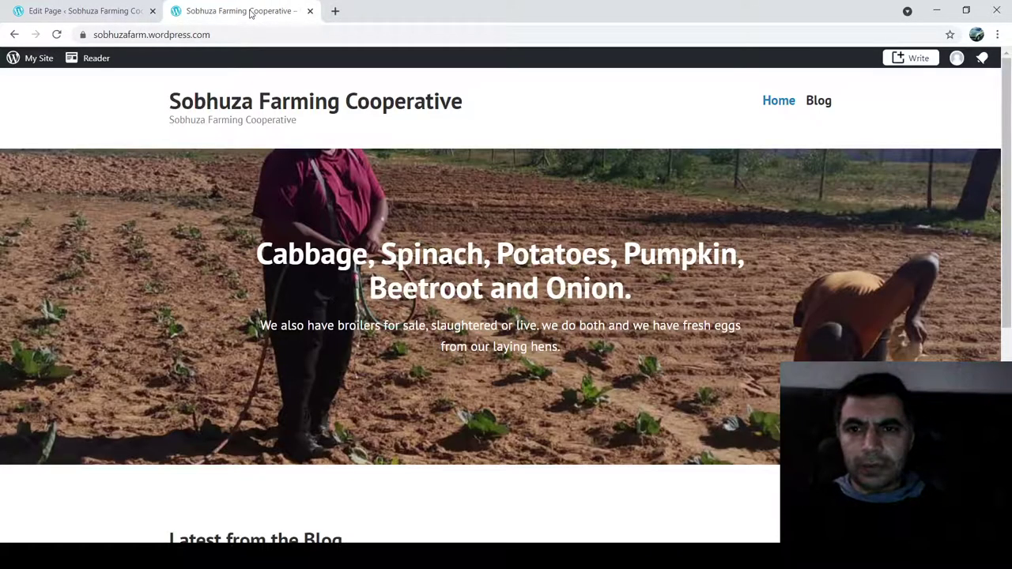
- Reload the live homepage and scroll through the new farm-photo gallery
{"action": "left_click", "coordinate": [56, 34]}
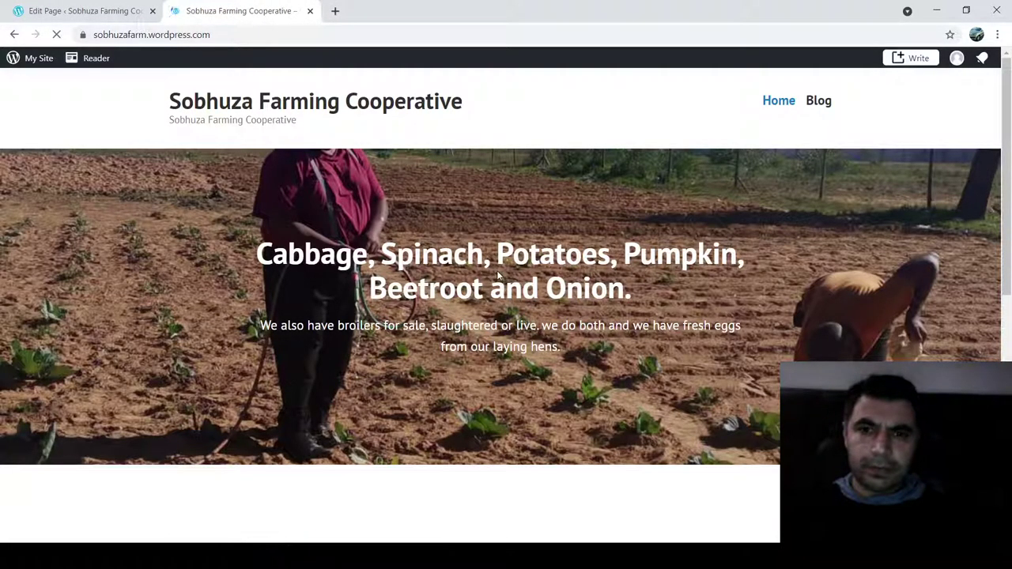
{"action": "scroll", "coordinate": [499, 277], "scroll_direction": "down", "scroll_amount": 2}
{"action": "scroll", "coordinate": [499, 276], "scroll_direction": "down", "scroll_amount": 6}
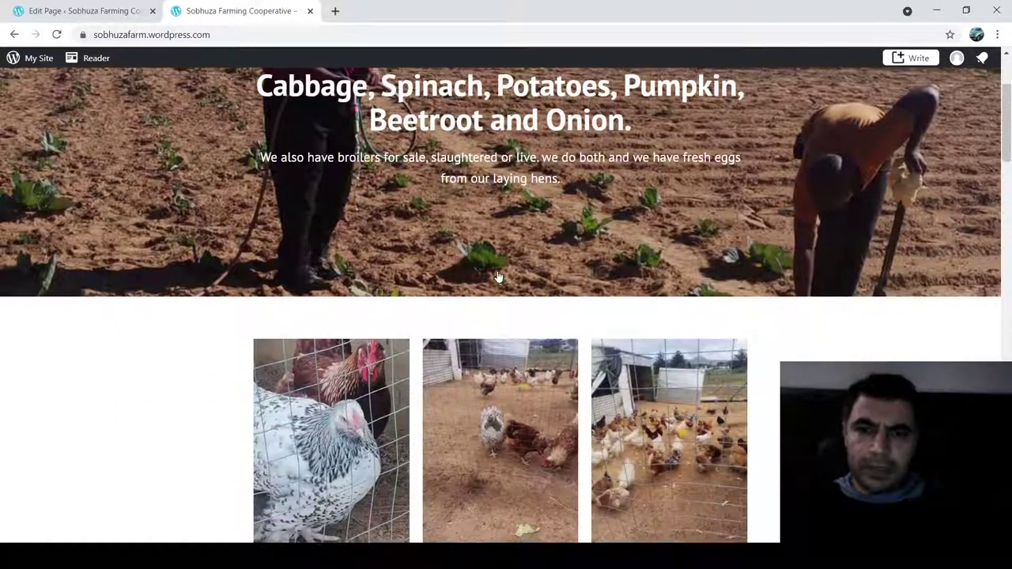
{"action": "scroll", "coordinate": [498, 276], "scroll_direction": "down", "scroll_amount": 10}
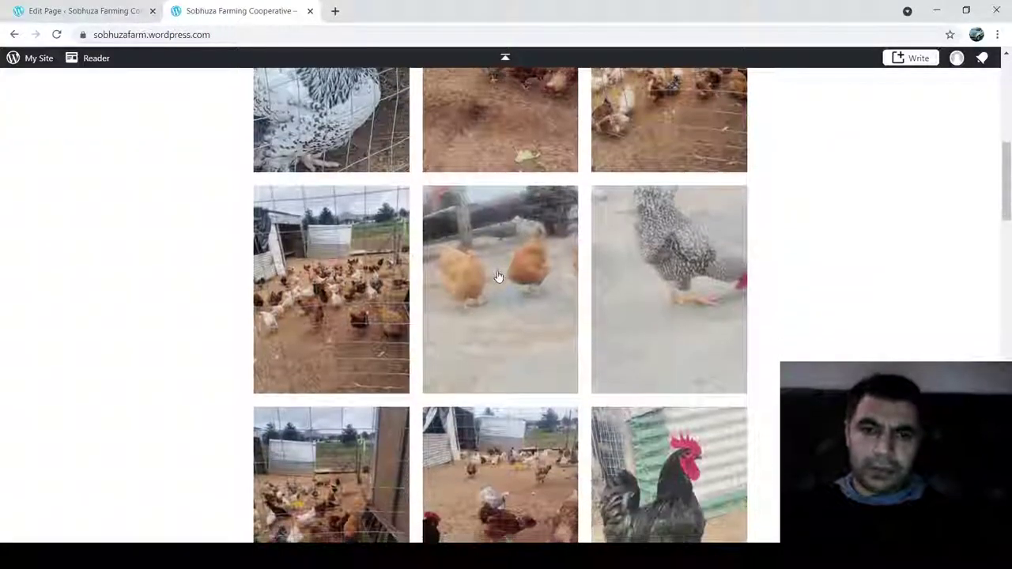
{"action": "scroll", "coordinate": [498, 276], "scroll_direction": "down", "scroll_amount": 10}
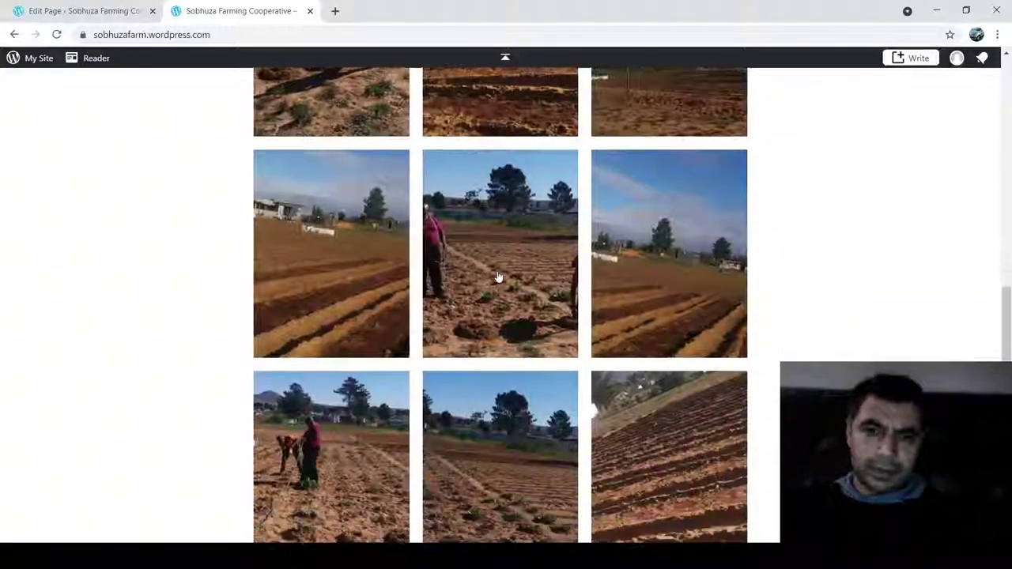
{"action": "scroll", "coordinate": [498, 276], "scroll_direction": "up", "scroll_amount": 10}
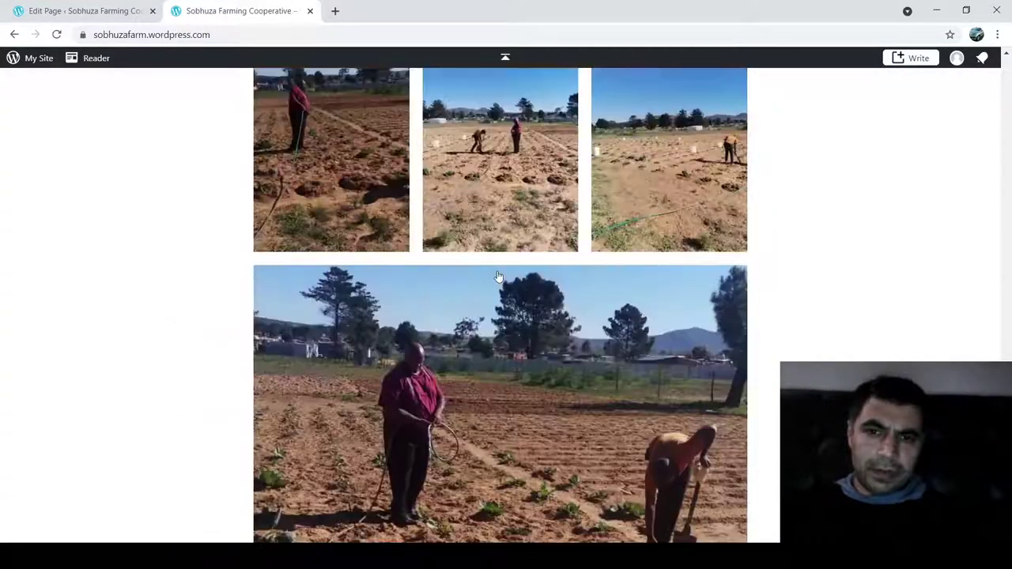
{"action": "scroll", "coordinate": [498, 277], "scroll_direction": "up", "scroll_amount": 10}
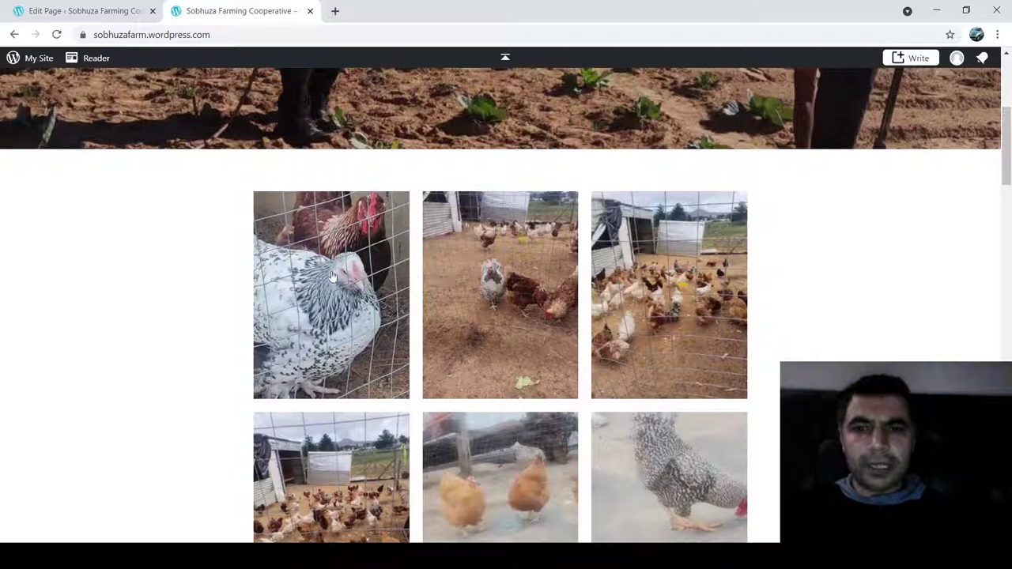
- View a chicken photo full-size, page ahead through a few more, then return to the Edit Page tab
{"action": "left_click", "coordinate": [332, 272]}
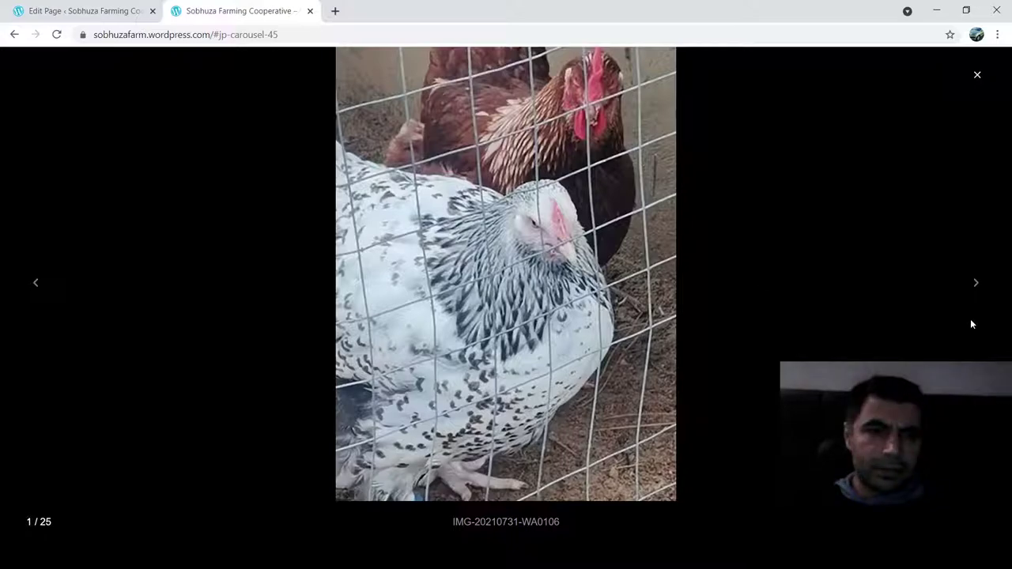
{"action": "left_click", "coordinate": [977, 284]}
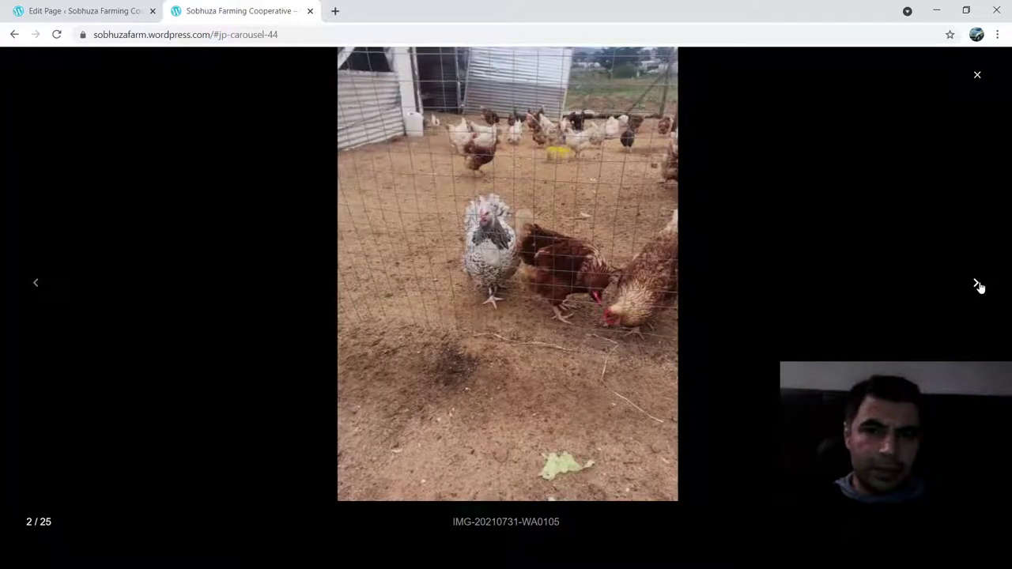
{"action": "double_click", "coordinate": [977, 284]}
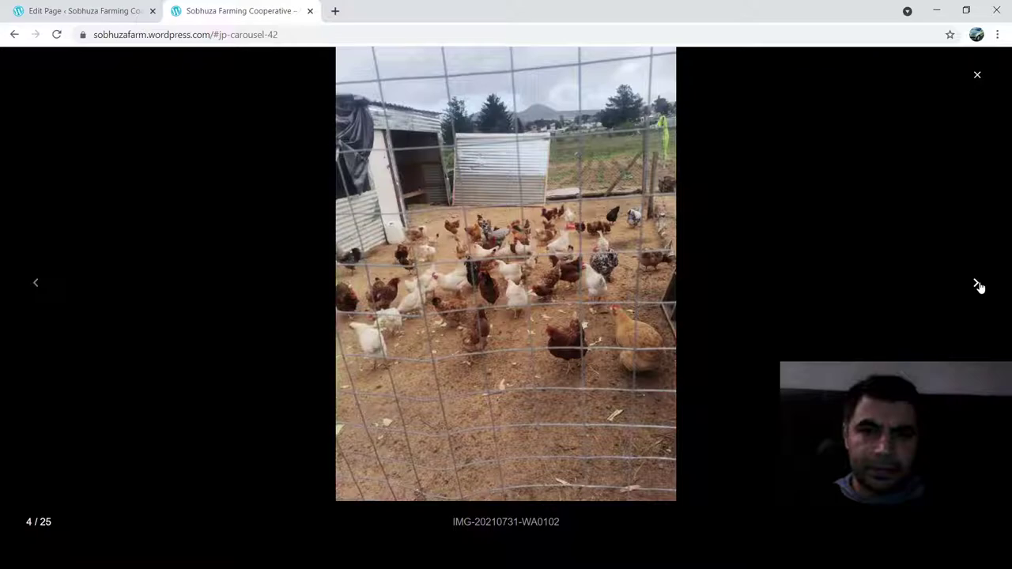
{"action": "left_click", "coordinate": [827, 360]}
{"action": "scroll", "coordinate": [827, 360], "scroll_direction": "down", "scroll_amount": 3}
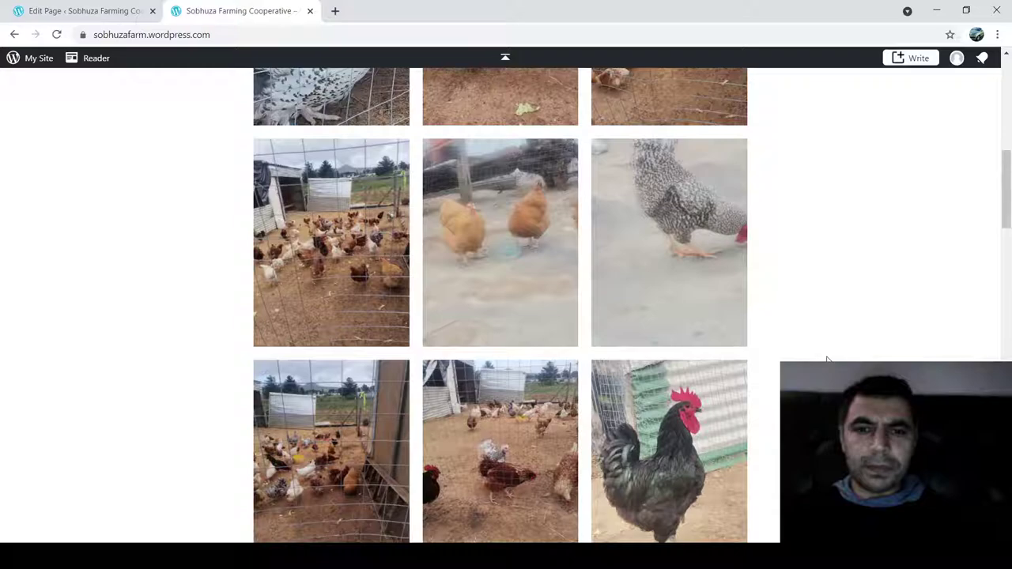
{"action": "scroll", "coordinate": [827, 359], "scroll_direction": "down", "scroll_amount": 5}
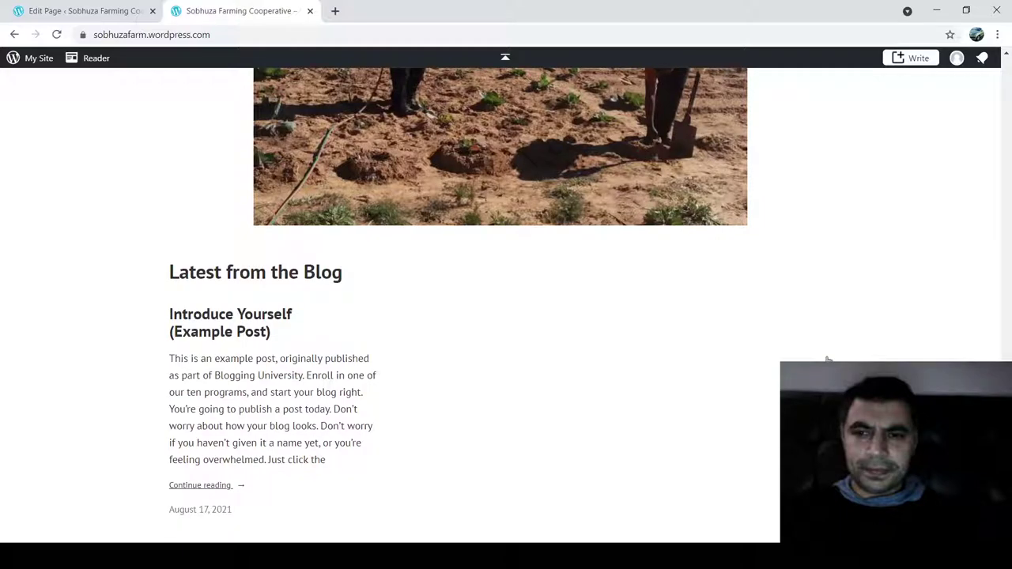
{"action": "scroll", "coordinate": [827, 359], "scroll_direction": "up", "scroll_amount": 15}
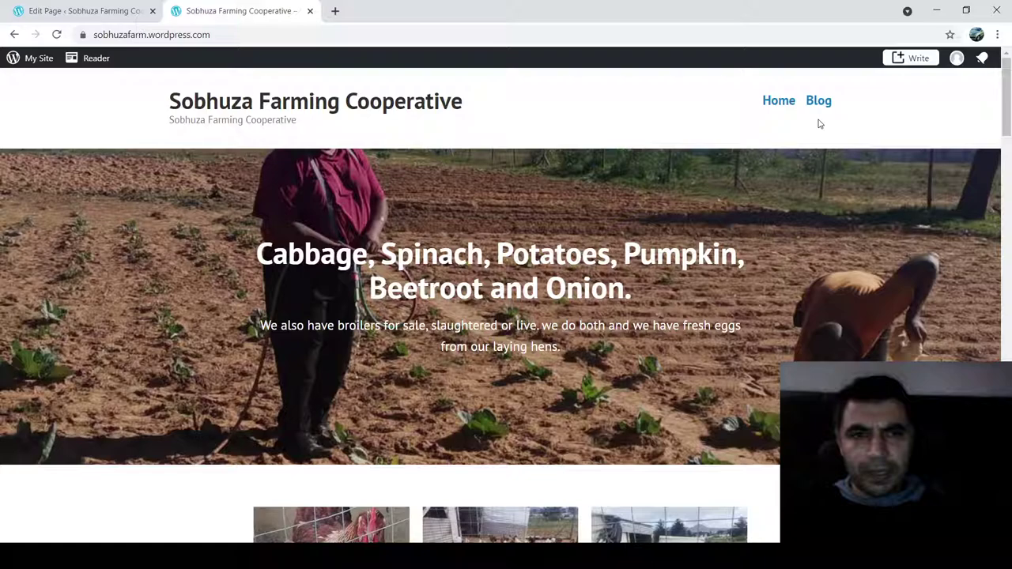
{"action": "scroll", "coordinate": [672, 366], "scroll_direction": "down", "scroll_amount": 10}
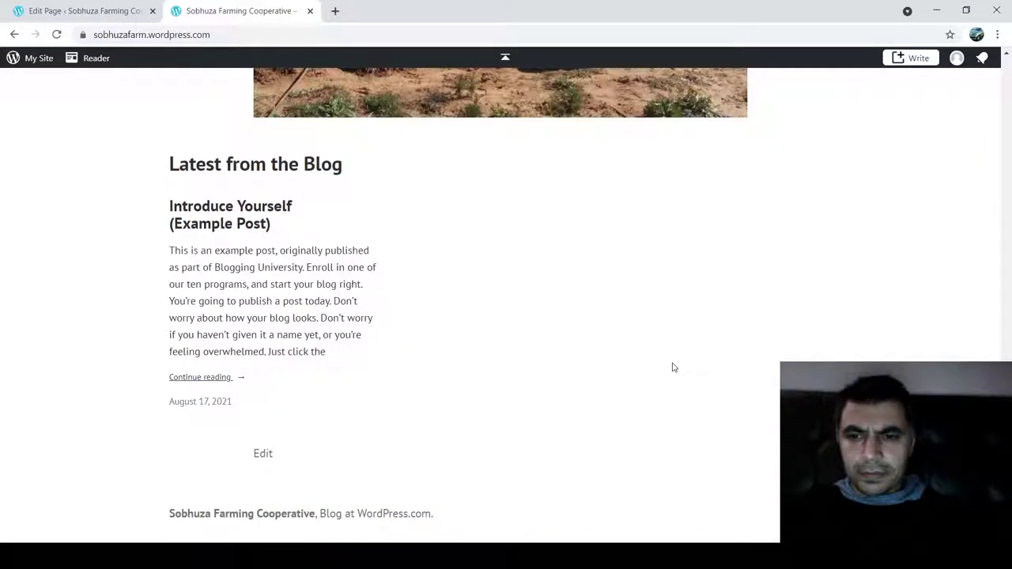
{"action": "left_click", "coordinate": [87, 11]}
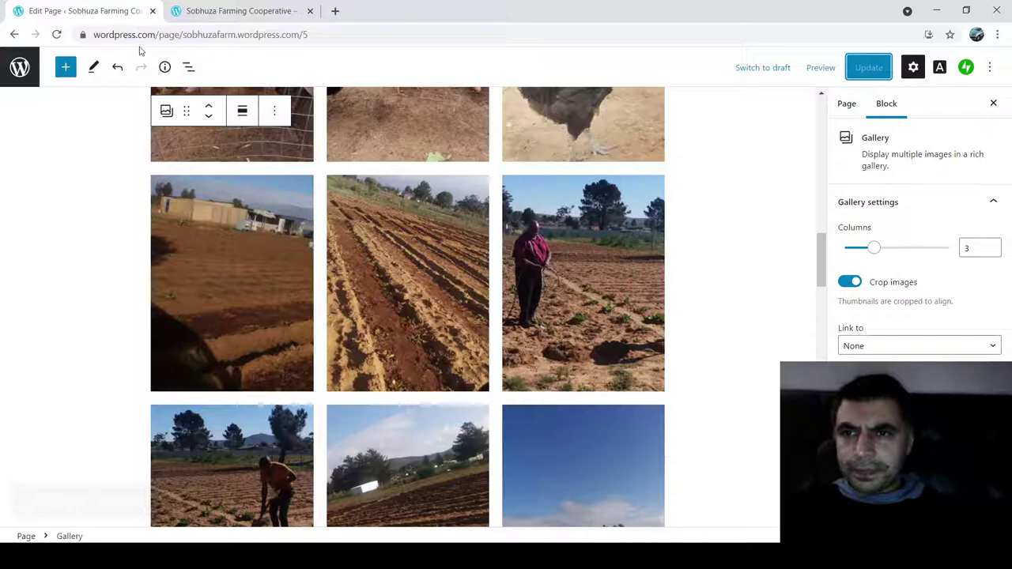
- Trash the Blog page, check the Trashed list, and reopen the Home page in the editor
{"action": "left_click", "coordinate": [20, 66]}
{"action": "left_click", "coordinate": [49, 108]}
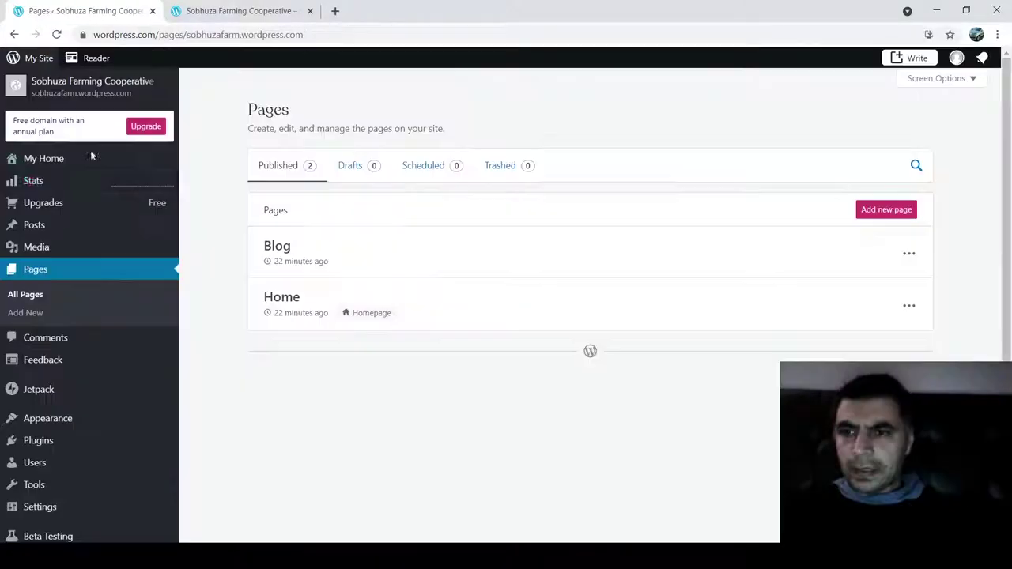
{"action": "left_click", "coordinate": [910, 253]}
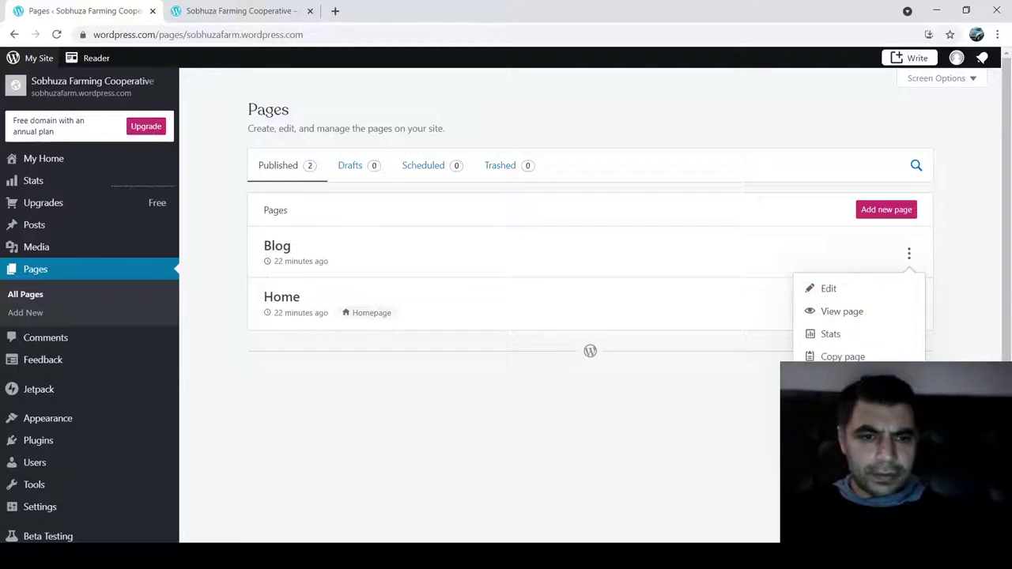
{"action": "left_click", "coordinate": [838, 402]}
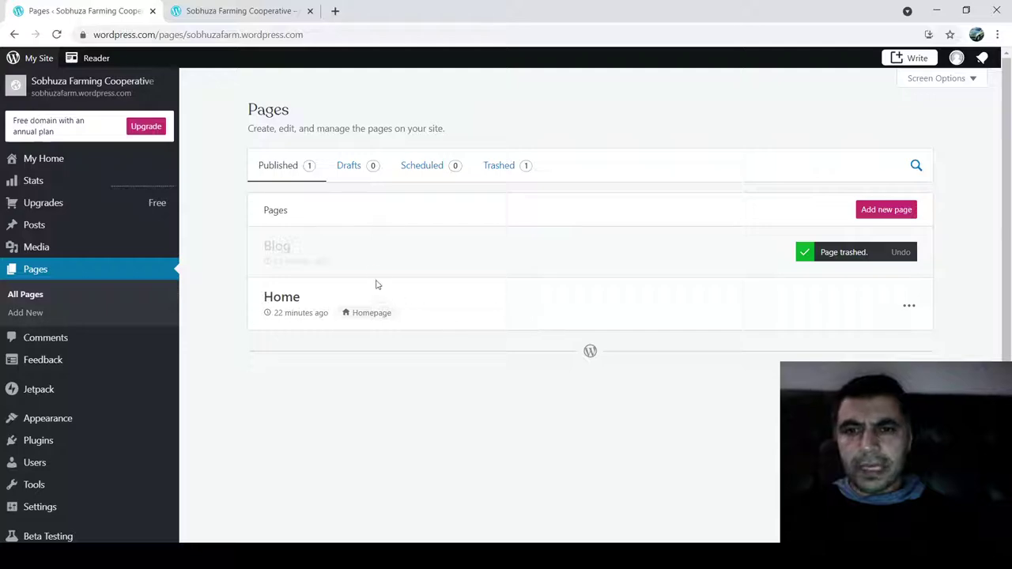
{"action": "left_click", "coordinate": [514, 168]}
{"action": "left_click", "coordinate": [304, 169]}
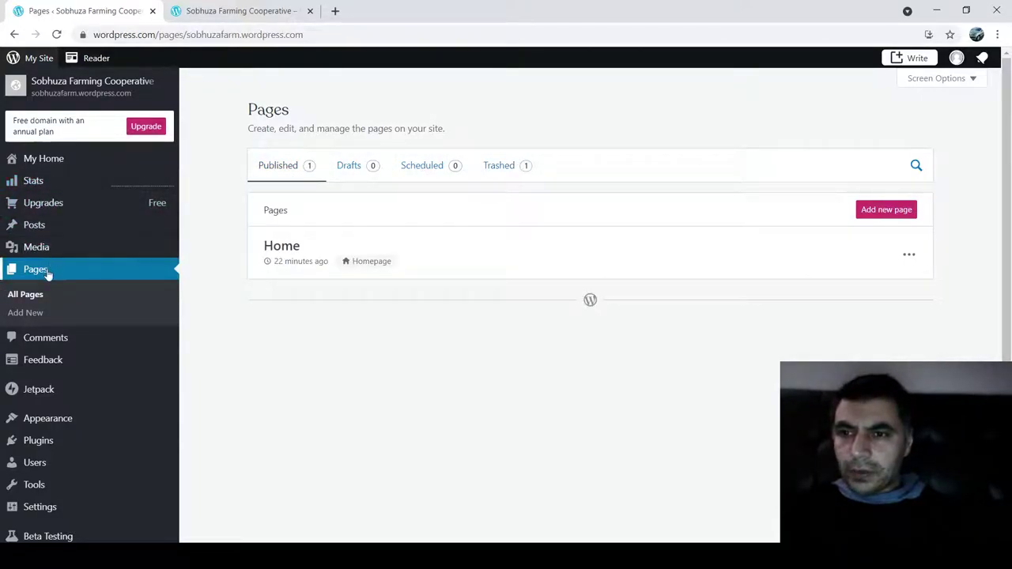
{"action": "left_click", "coordinate": [911, 256]}
{"action": "left_click", "coordinate": [831, 292]}
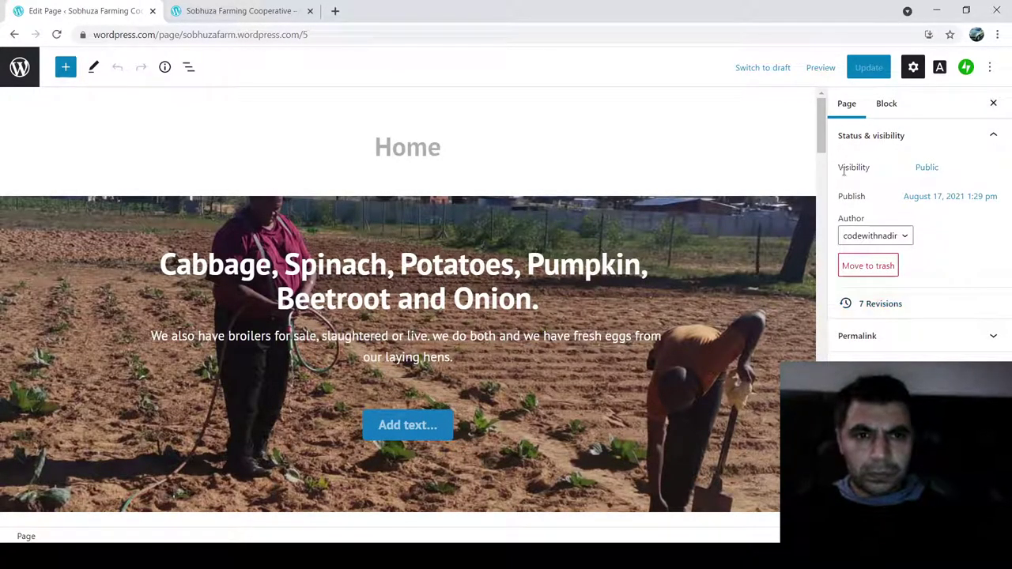
- Insert an empty paragraph below the Latest from the Blog heading
{"action": "scroll", "coordinate": [676, 309], "scroll_direction": "down", "scroll_amount": 10}
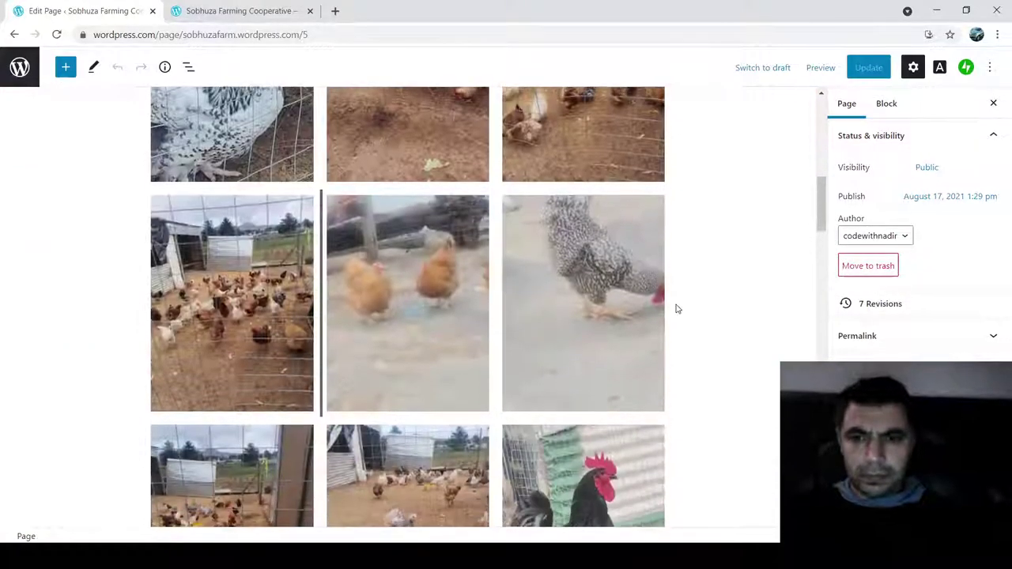
{"action": "scroll", "coordinate": [676, 309], "scroll_direction": "down", "scroll_amount": 10}
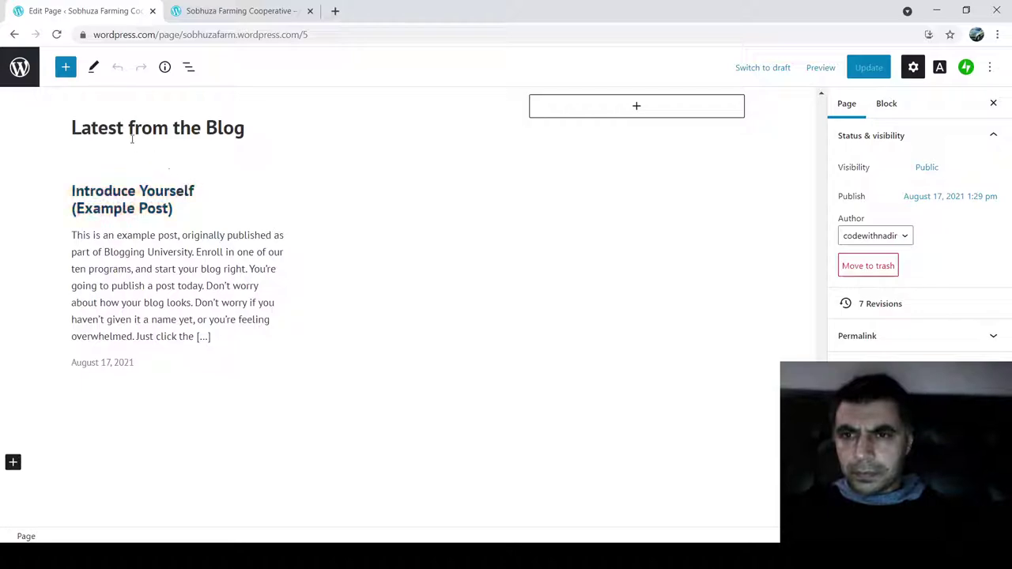
{"action": "left_click", "coordinate": [123, 132]}
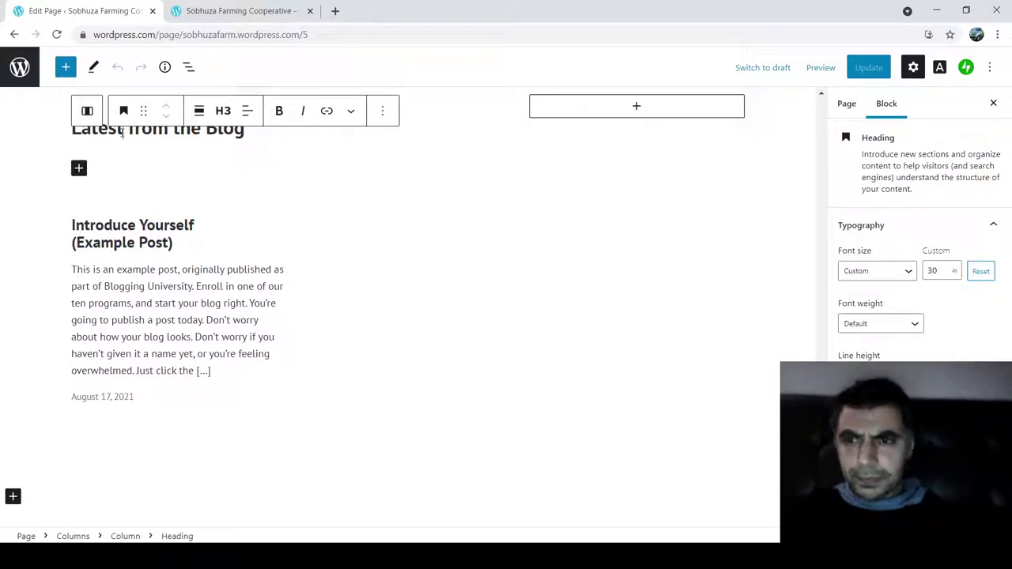
{"action": "key", "text": "Tab"}
{"action": "key", "text": "Return"}
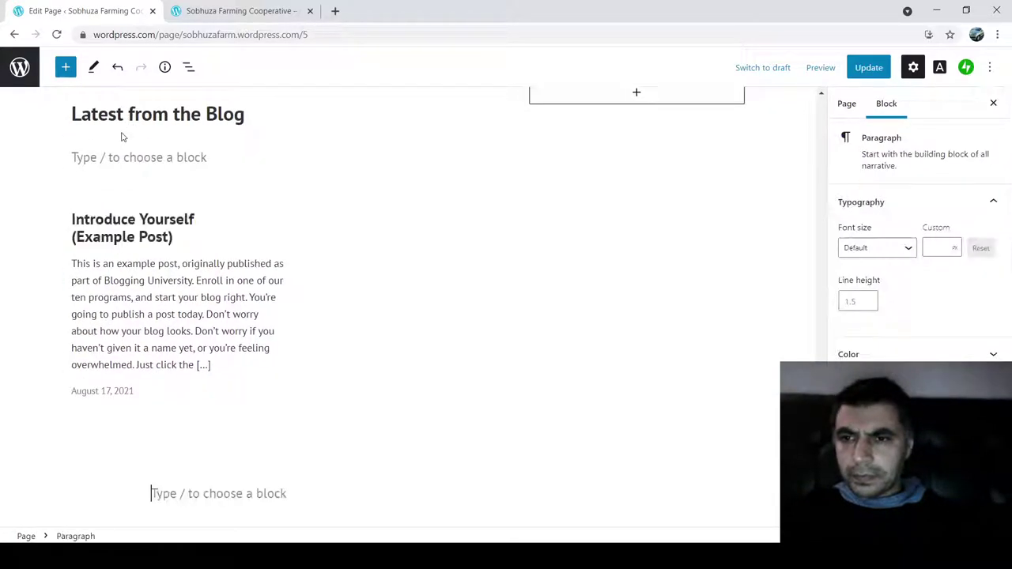
- Inspect the Blog Posts block, selecting the Introduce Yourself post's excerpt text
{"action": "left_click", "coordinate": [76, 261]}
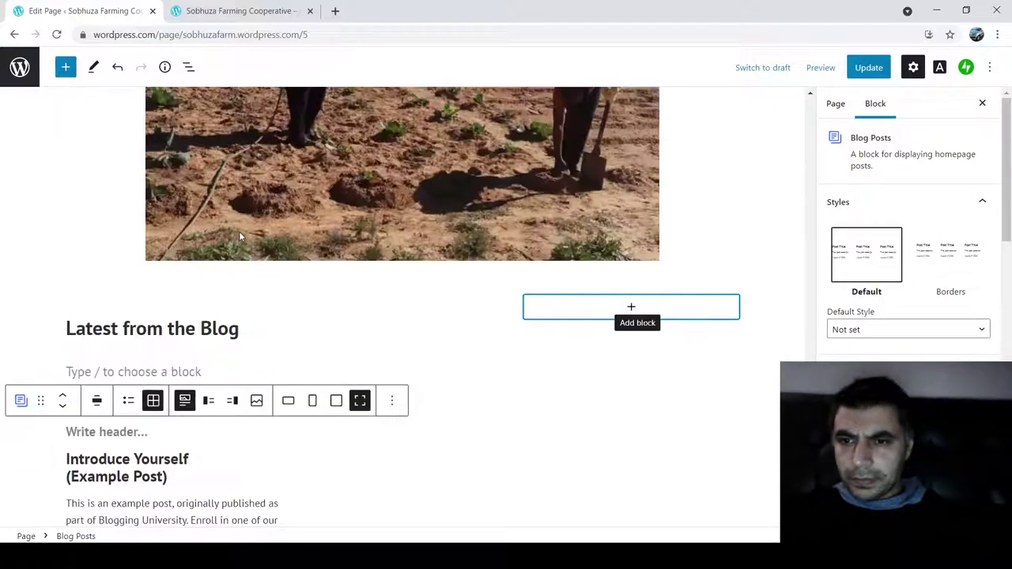
{"action": "key", "text": "Tab"}
{"action": "key", "text": "Tab"}
{"action": "key", "text": "Tab"}
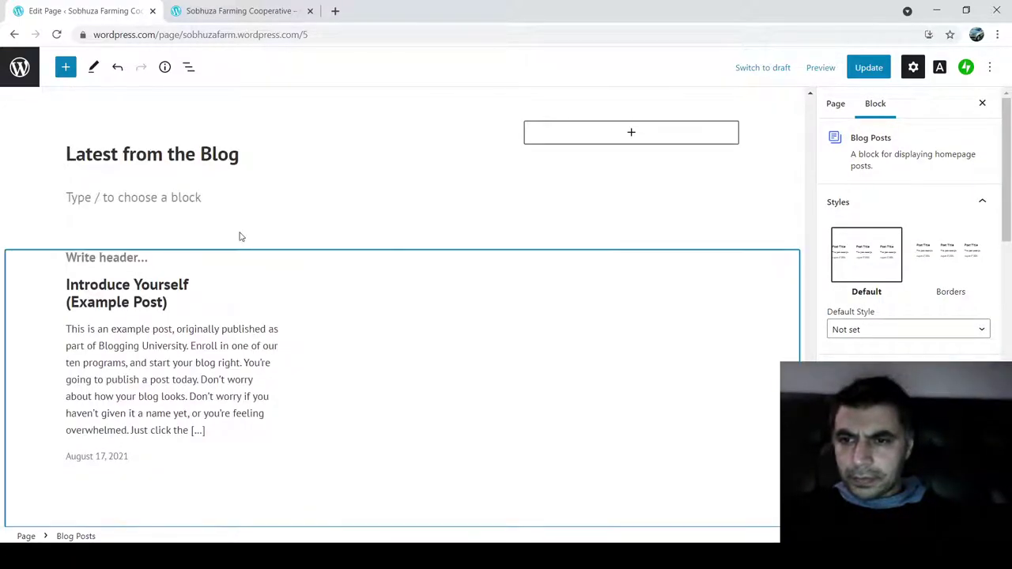
{"action": "key", "text": "Tab"}
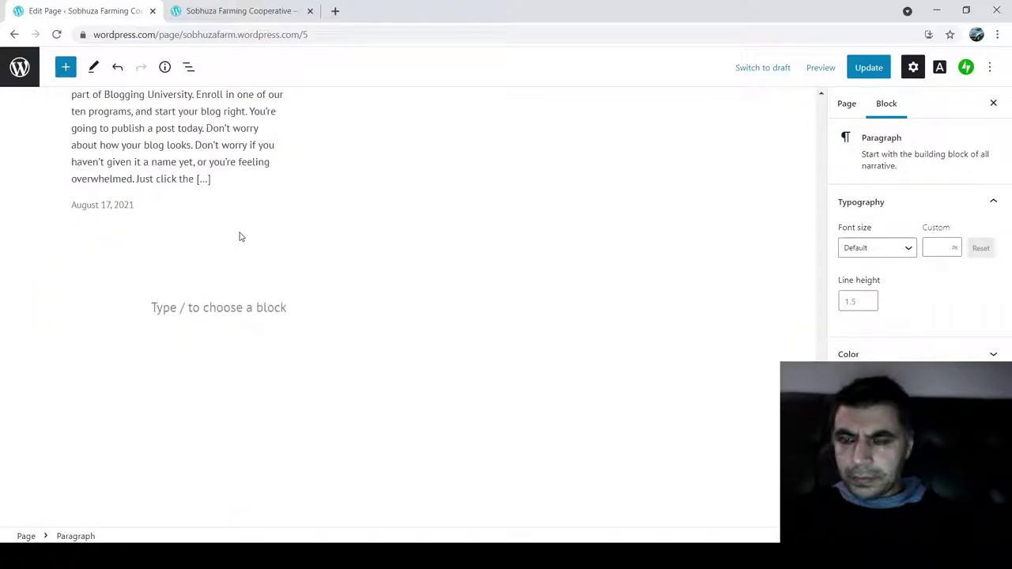
{"action": "key", "text": "shift+Tab"}
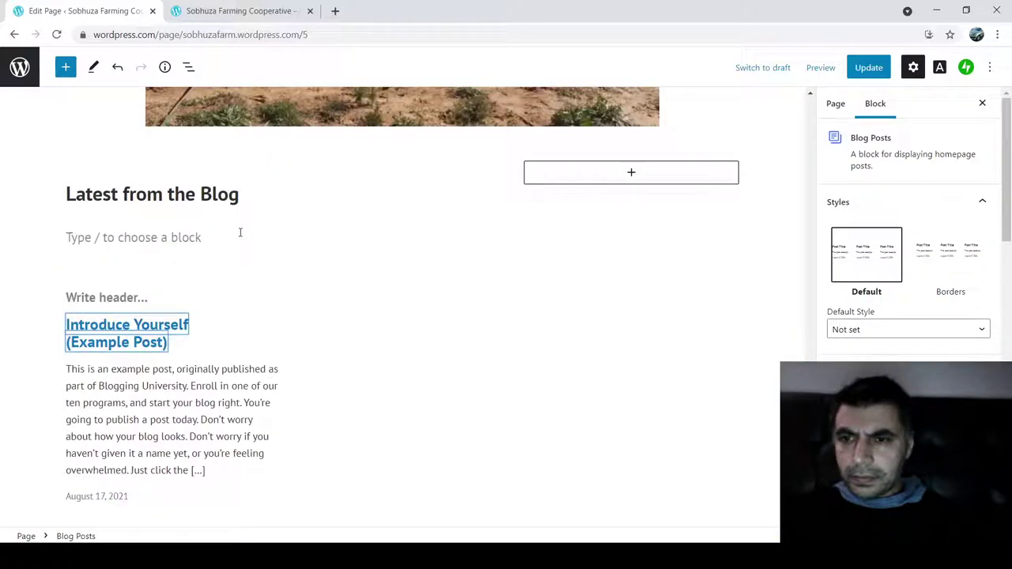
{"action": "key", "text": "Tab"}
{"action": "key", "text": "shift+Tab"}
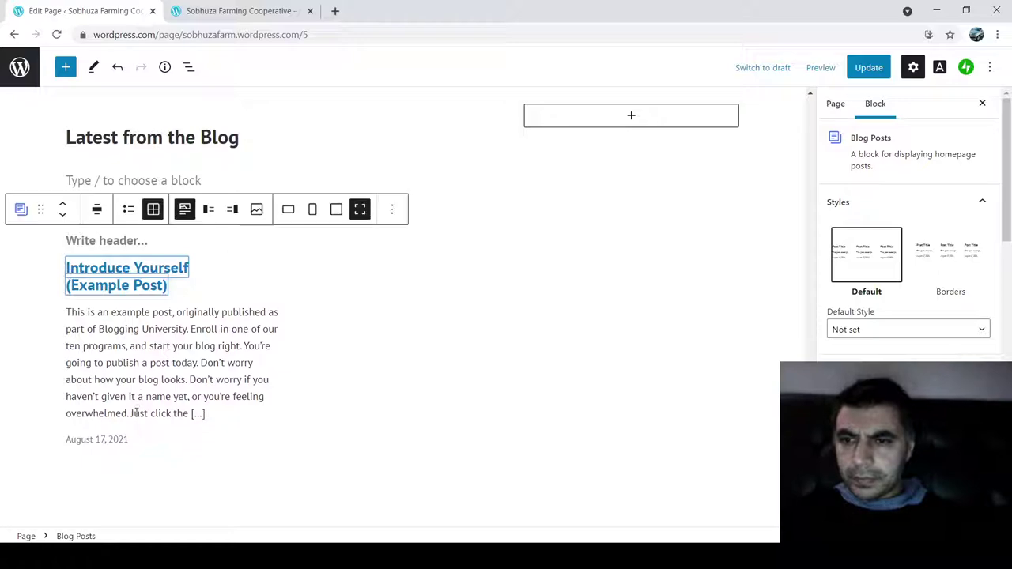
{"action": "left_click", "coordinate": [137, 409]}
{"action": "triple_click", "coordinate": [157, 396]}
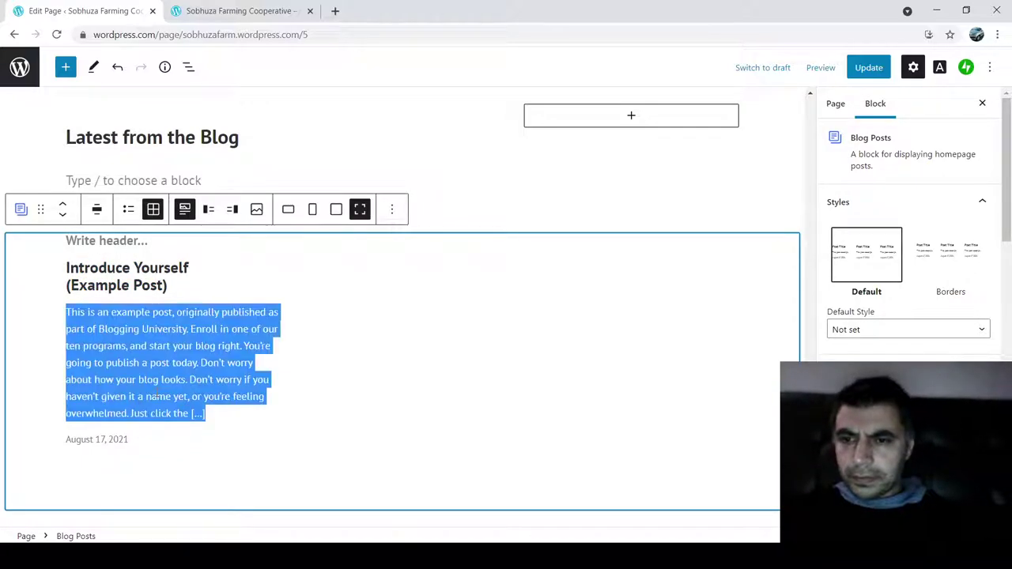
{"action": "left_click", "coordinate": [198, 365]}
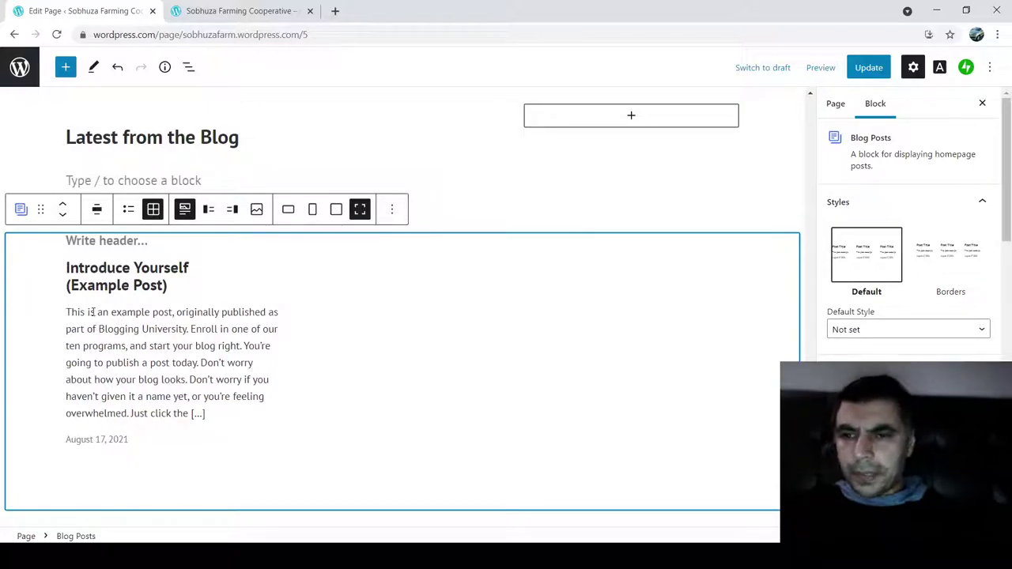
{"action": "scroll", "coordinate": [35, 116], "scroll_direction": "up", "scroll_amount": 1}
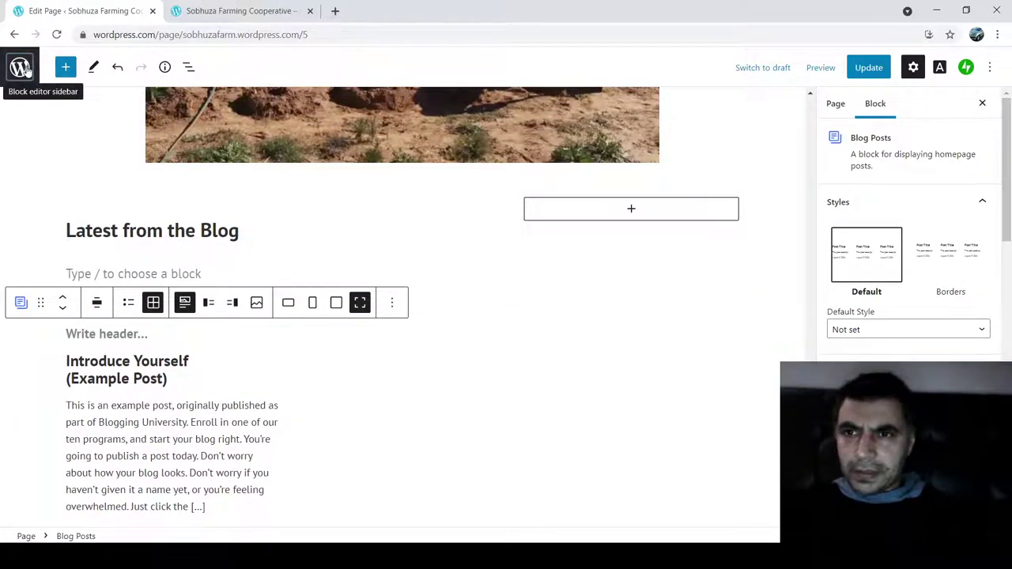
{"action": "left_click", "coordinate": [23, 70]}
- Leave the Home editor without saving and open the Introduce Yourself example post from Posts
{"action": "left_click", "coordinate": [27, 110]}
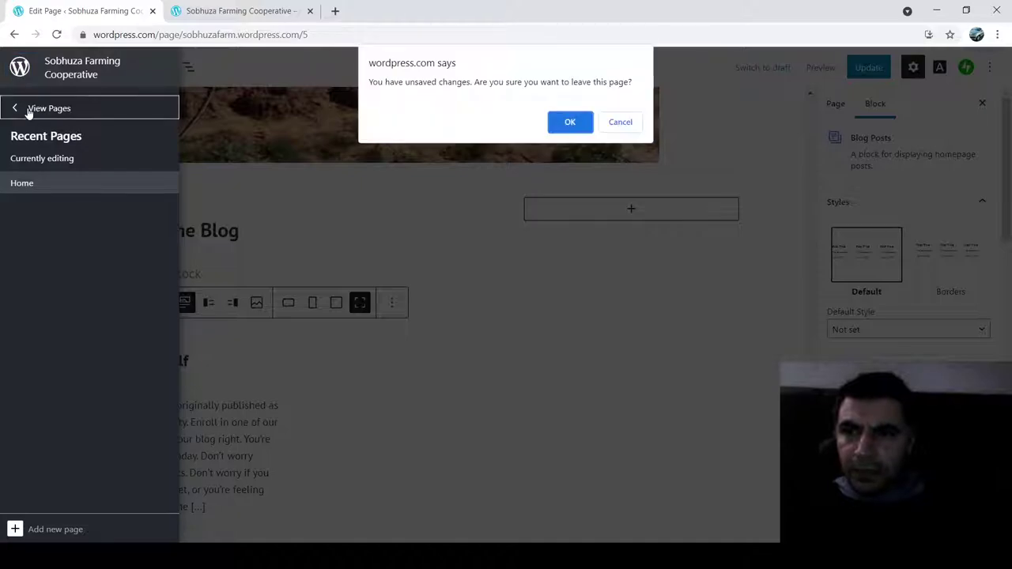
{"action": "left_click", "coordinate": [568, 125]}
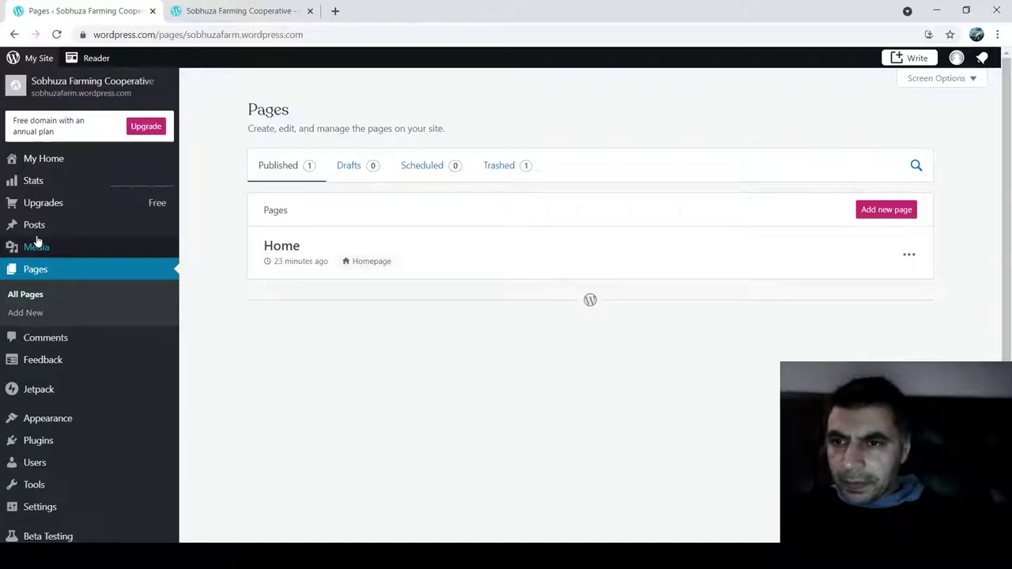
{"action": "scroll", "coordinate": [41, 316], "scroll_direction": "down", "scroll_amount": 2}
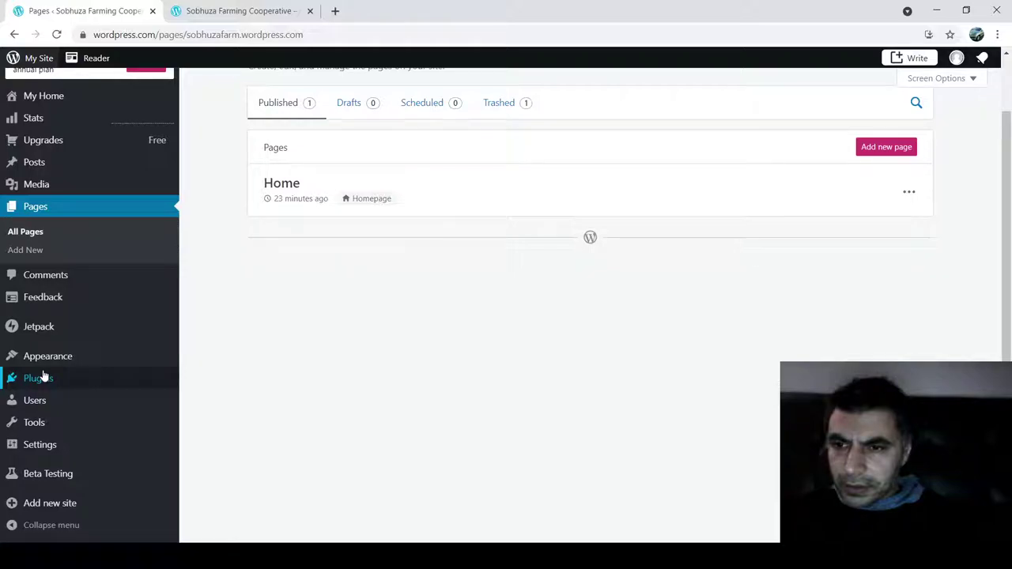
{"action": "left_click", "coordinate": [37, 165]}
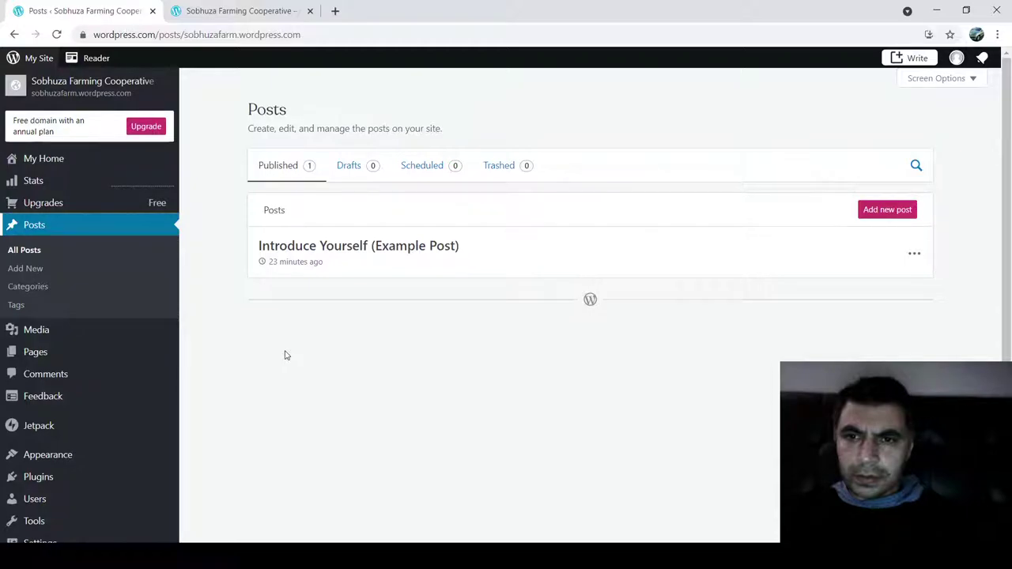
{"action": "left_click", "coordinate": [358, 247]}
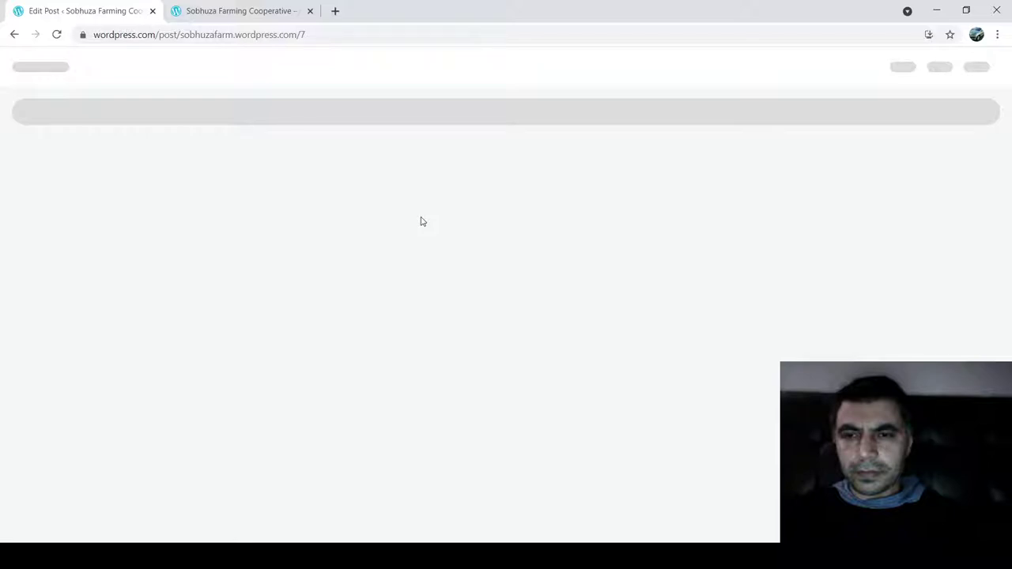
- Finish the 'Contact Us' title and replace the example body text with the farm's full address
{"action": "type", "text": "Us"}
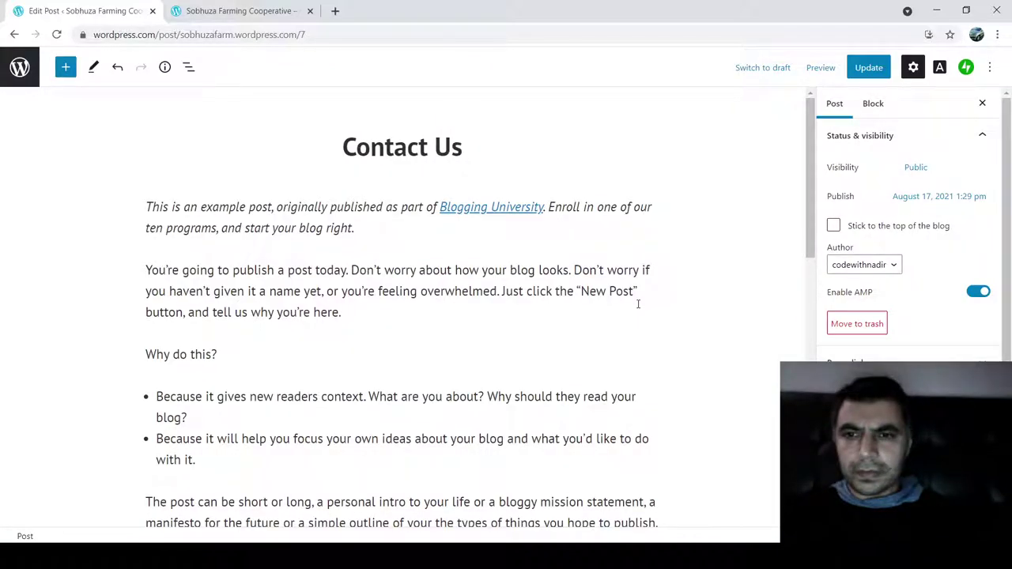
{"action": "key", "text": "Down"}
{"action": "key", "text": "shift+Down"}
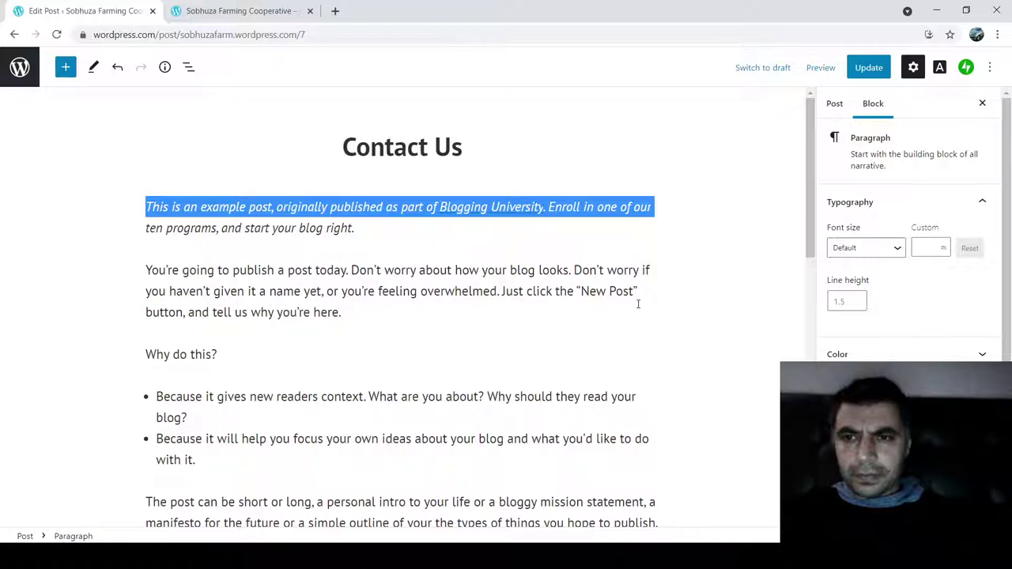
{"action": "key", "text": "ctrl+a"}
{"action": "key", "text": "ctrl+a"}
{"action": "key", "text": "Delete"}
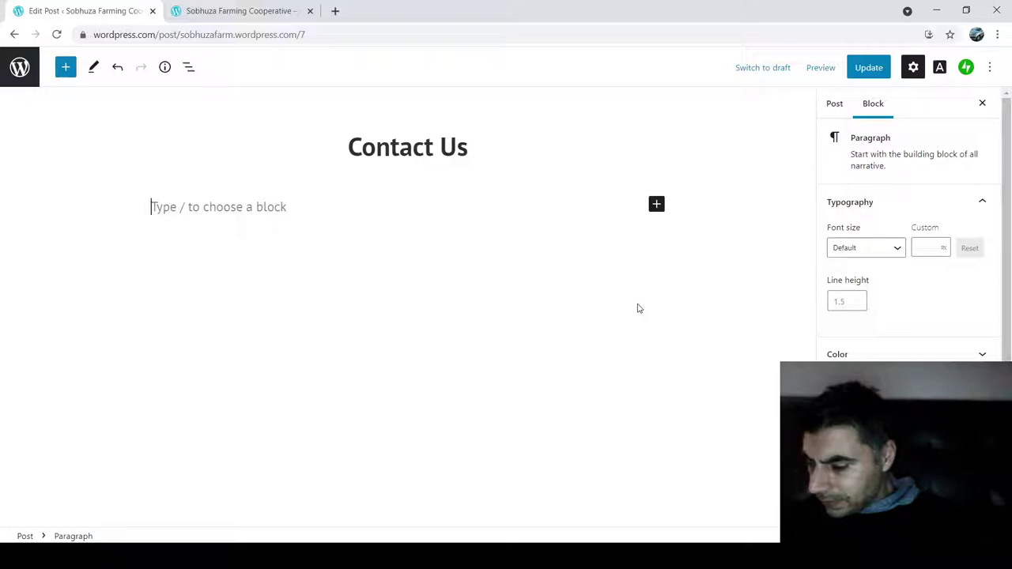
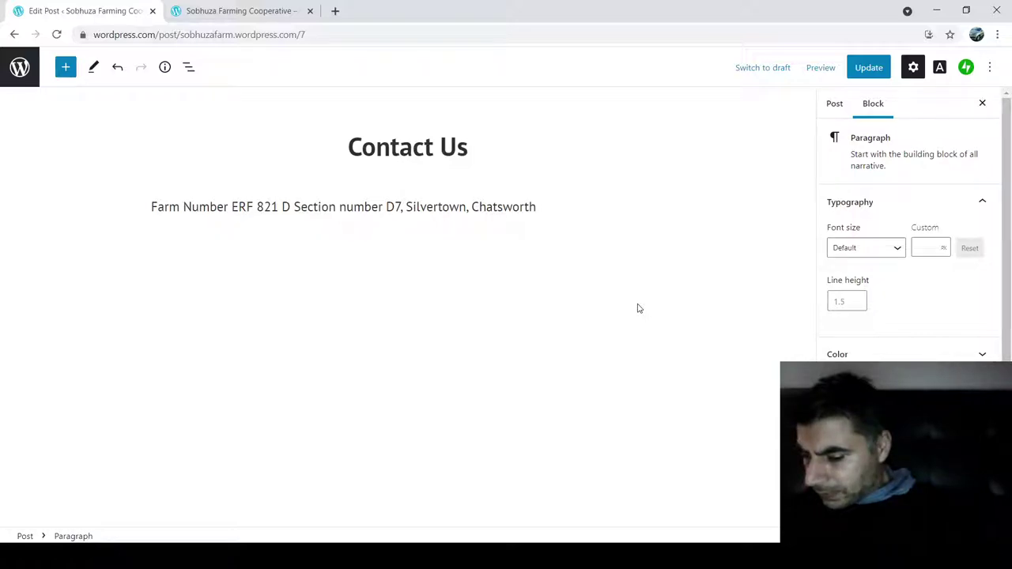
- Add 'Contact Number:' with the farm's phone number, then 'We sell eggs in tray of 30 for R45'
{"action": "key", "text": "Return"}
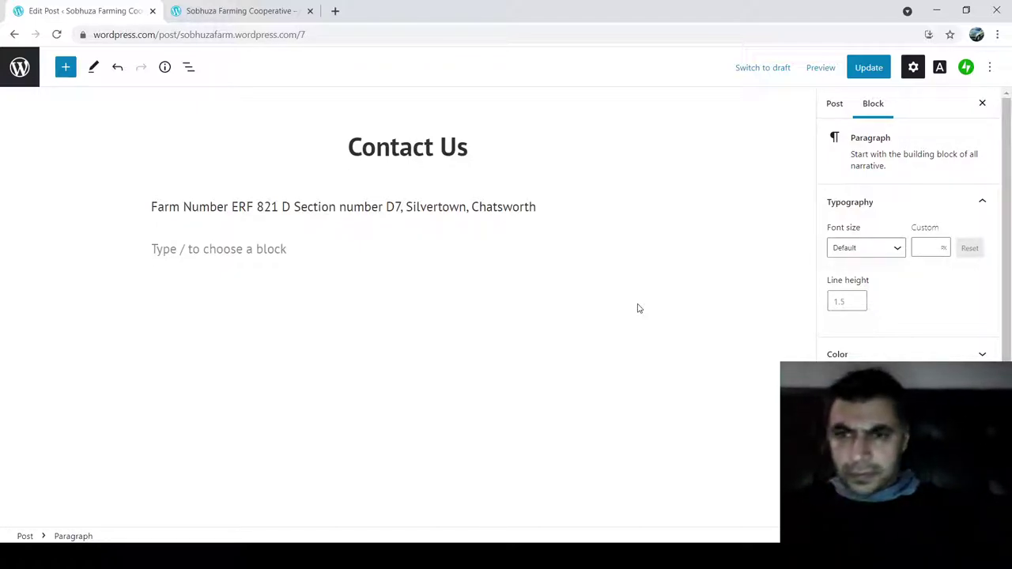
{"action": "type", "text": "Contact Nuimber"}
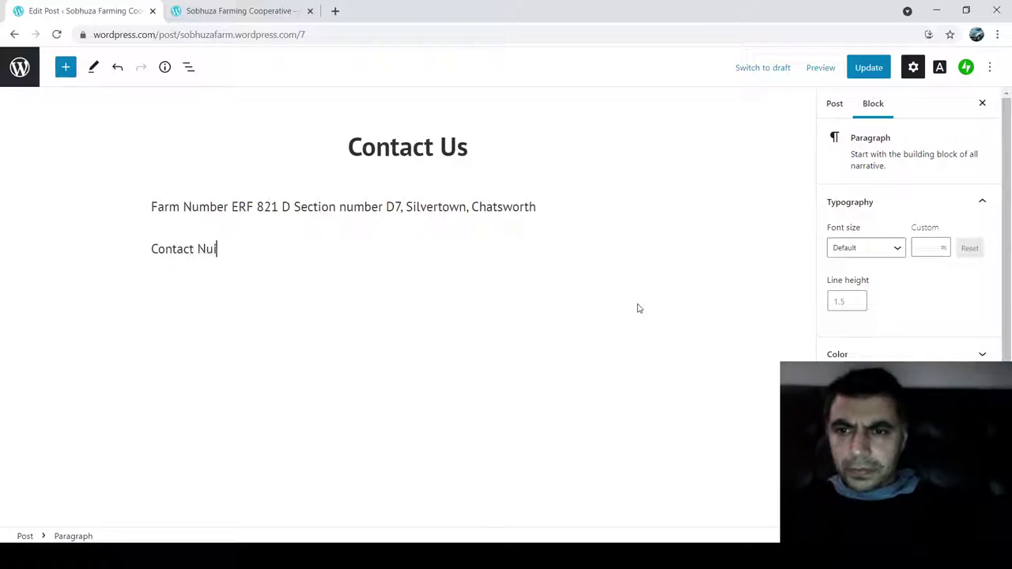
{"action": "key", "text": "BackSpace"}
{"action": "key", "text": "BackSpace"}
{"action": "key", "text": "BackSpace"}
{"action": "key", "text": "BackSpace"}
{"action": "key", "text": "BackSpace"}
{"action": "type", "text": "mber: "}
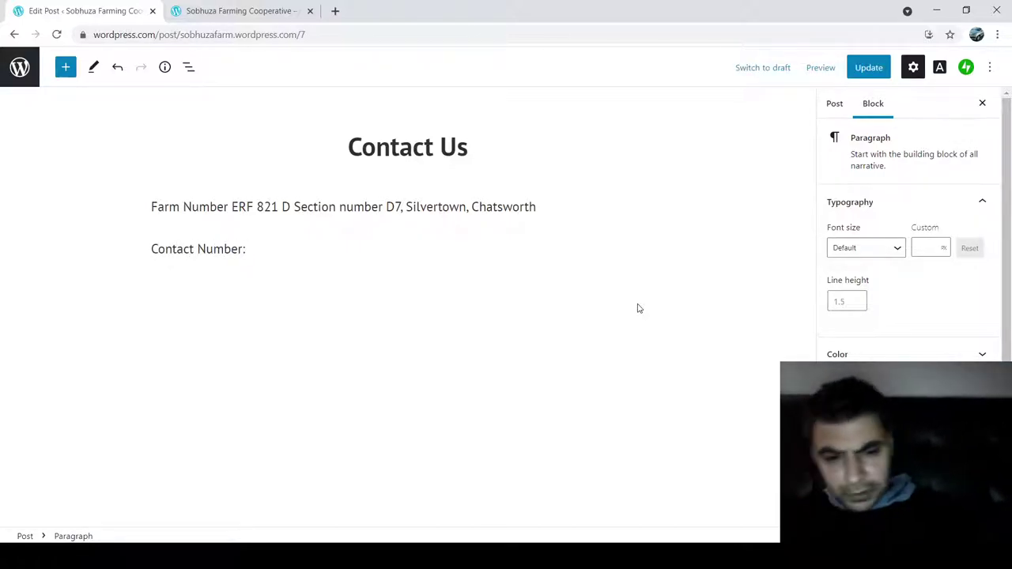
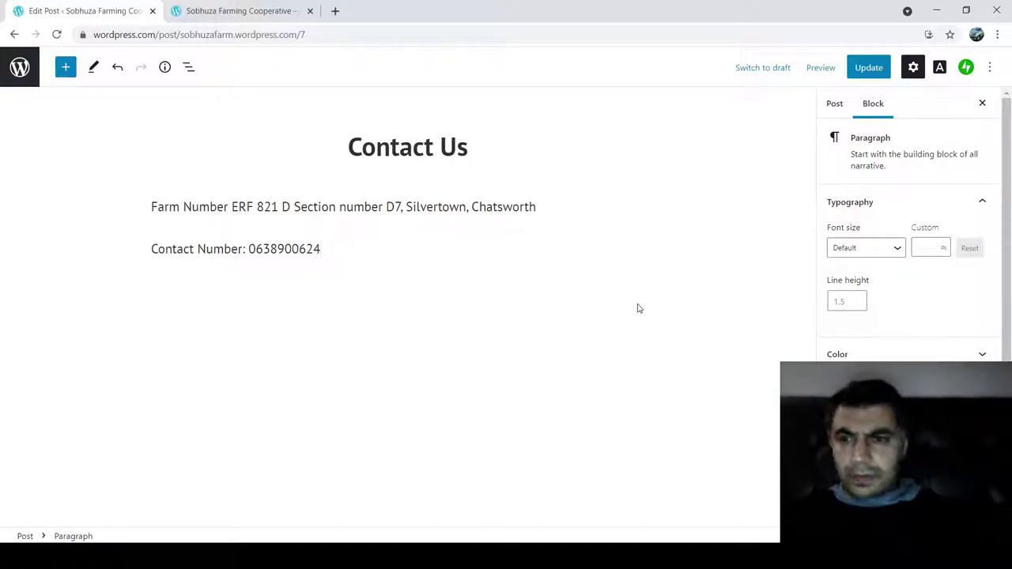
{"action": "key", "text": "Return"}
{"action": "type", "text": "We sell eggs"}
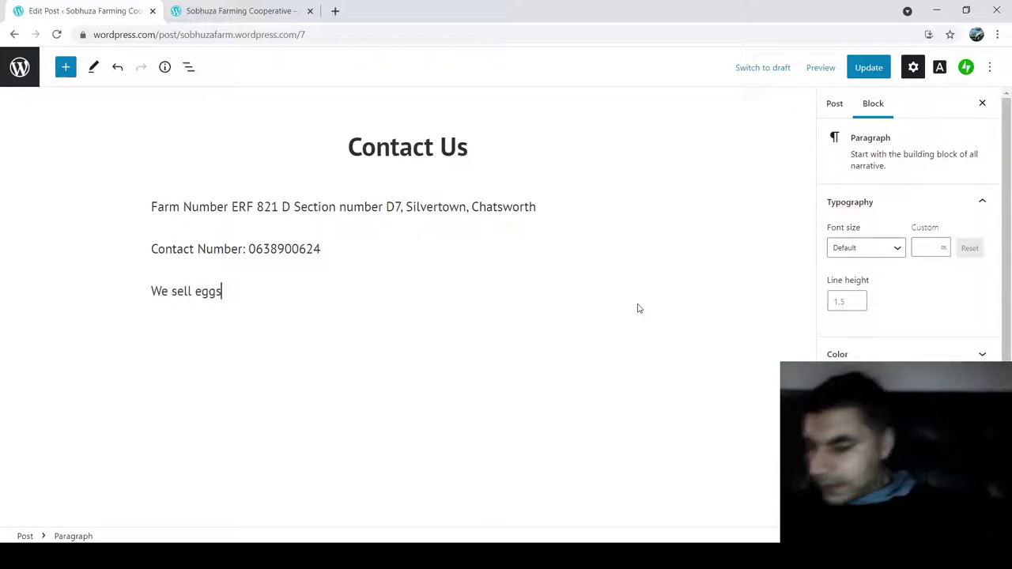
{"action": "type", "text": " in tray of 30"}
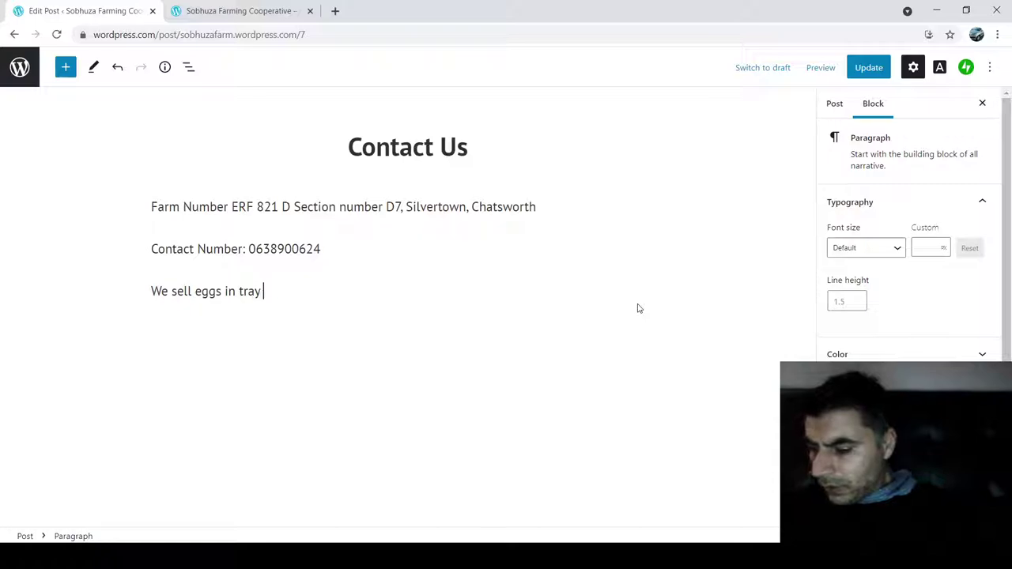
{"action": "type", "text": " fo"}
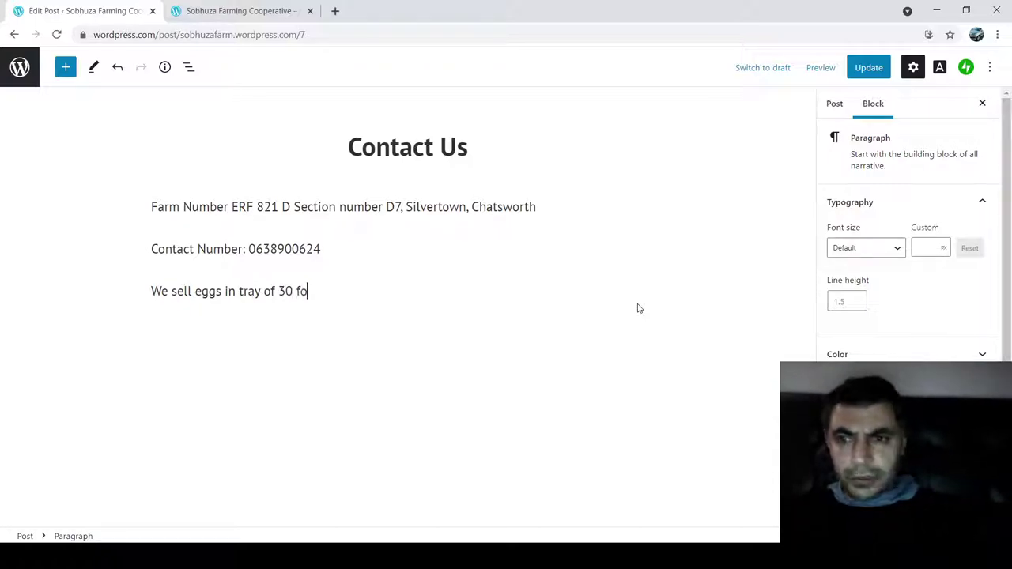
{"action": "type", "text": "r R45"}
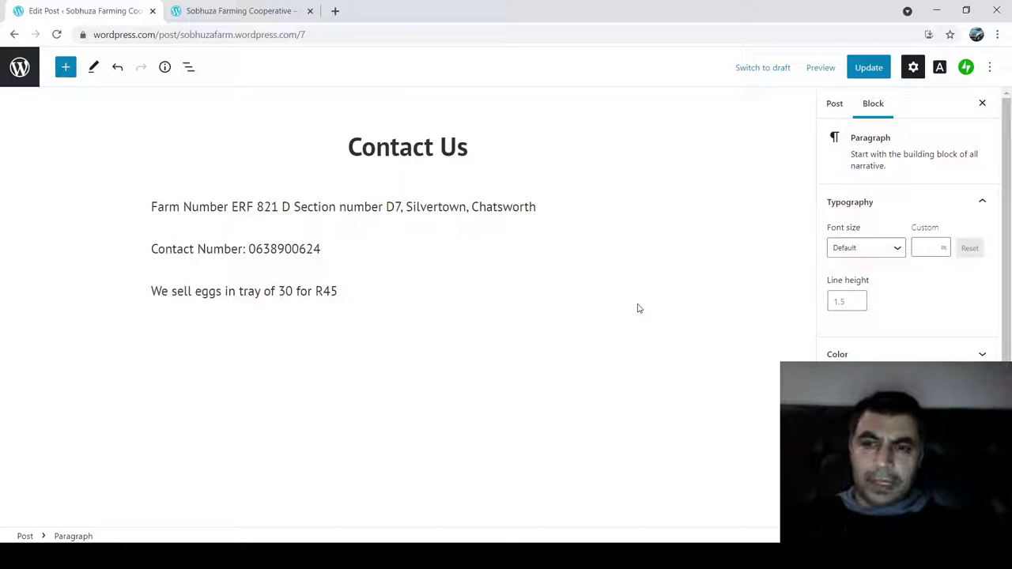
- Update the Contact Us post, then reload the live homepage and scroll back to the top
{"action": "left_click", "coordinate": [863, 68]}
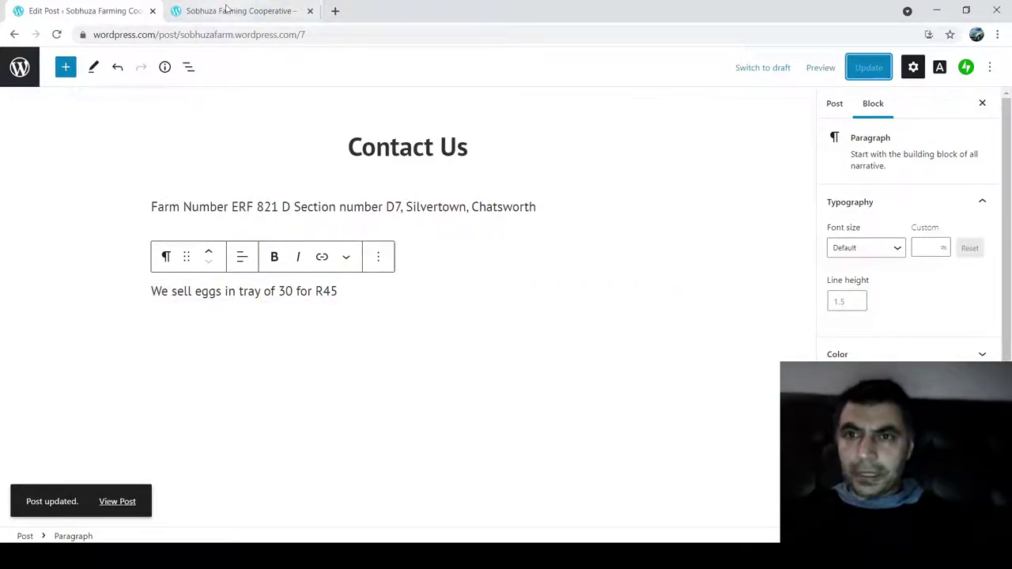
{"action": "left_click", "coordinate": [225, 10]}
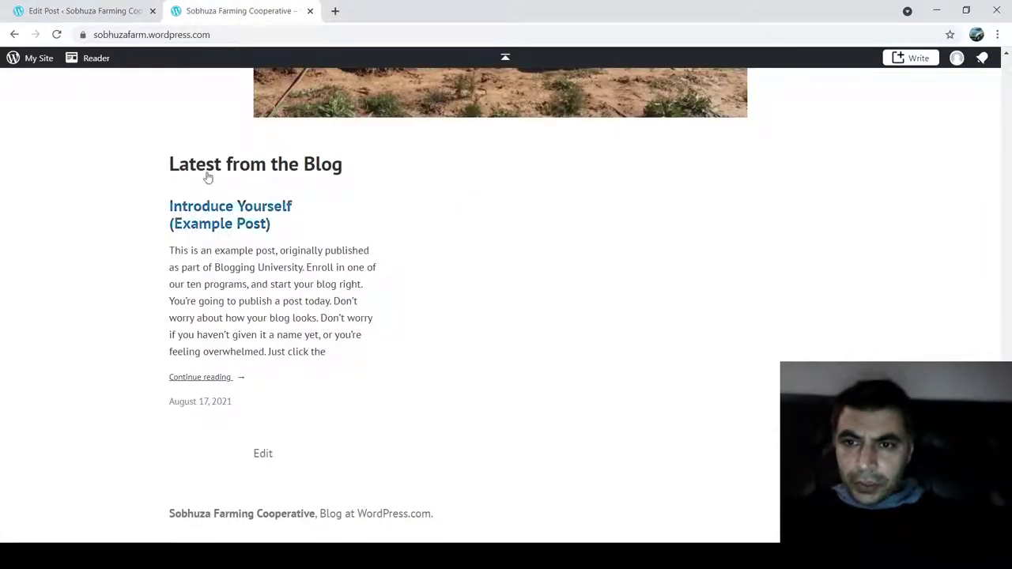
{"action": "left_click", "coordinate": [56, 34]}
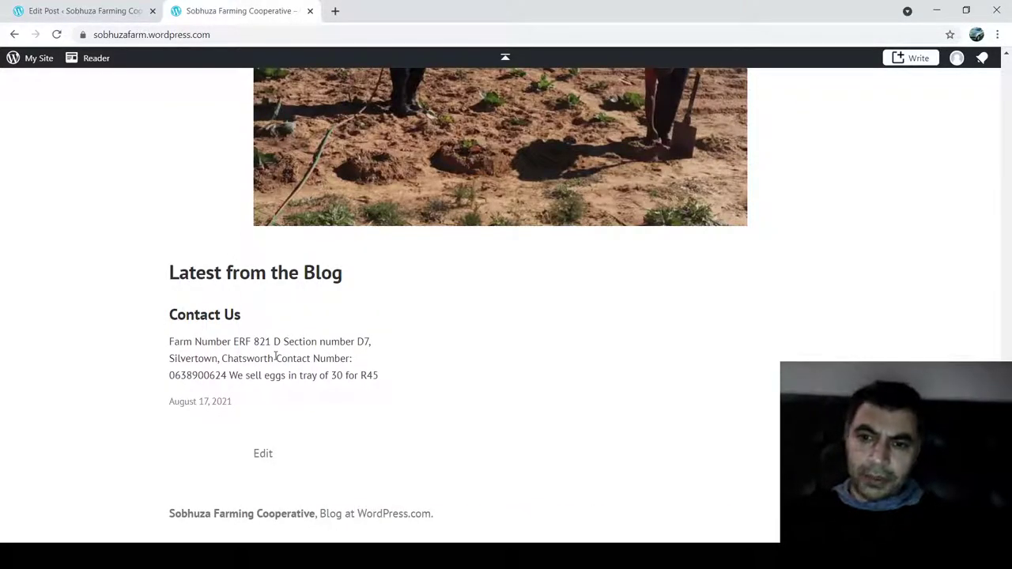
{"action": "scroll", "coordinate": [276, 357], "scroll_direction": "up", "scroll_amount": 1}
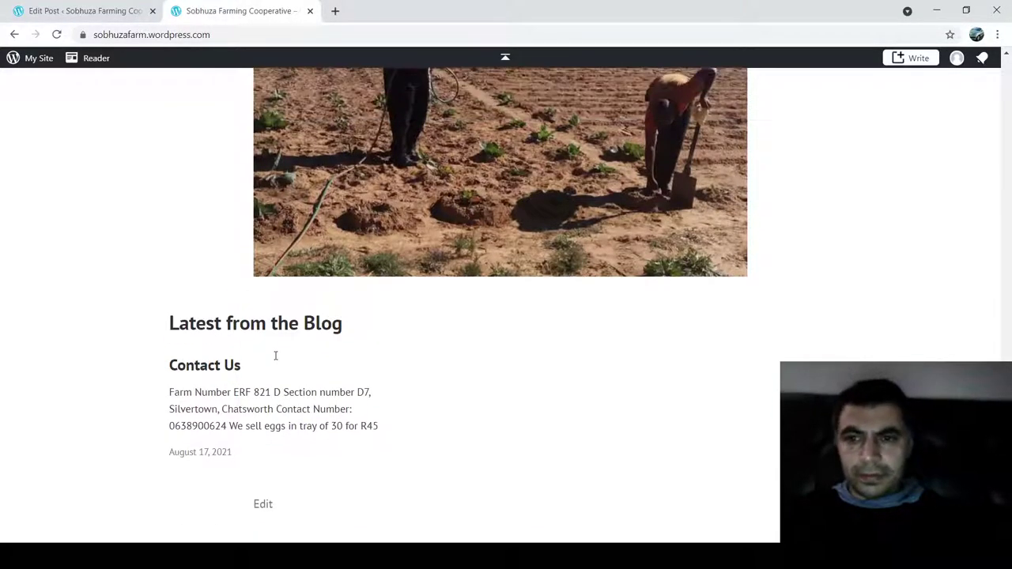
{"action": "scroll", "coordinate": [276, 360], "scroll_direction": "up", "scroll_amount": 10}
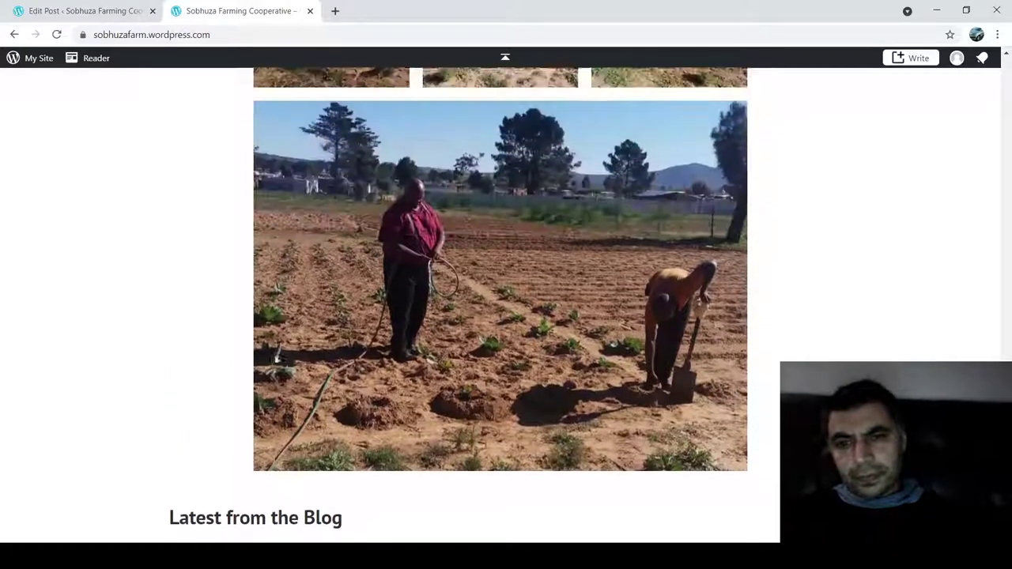
{"action": "scroll", "coordinate": [276, 362], "scroll_direction": "up", "scroll_amount": 15}
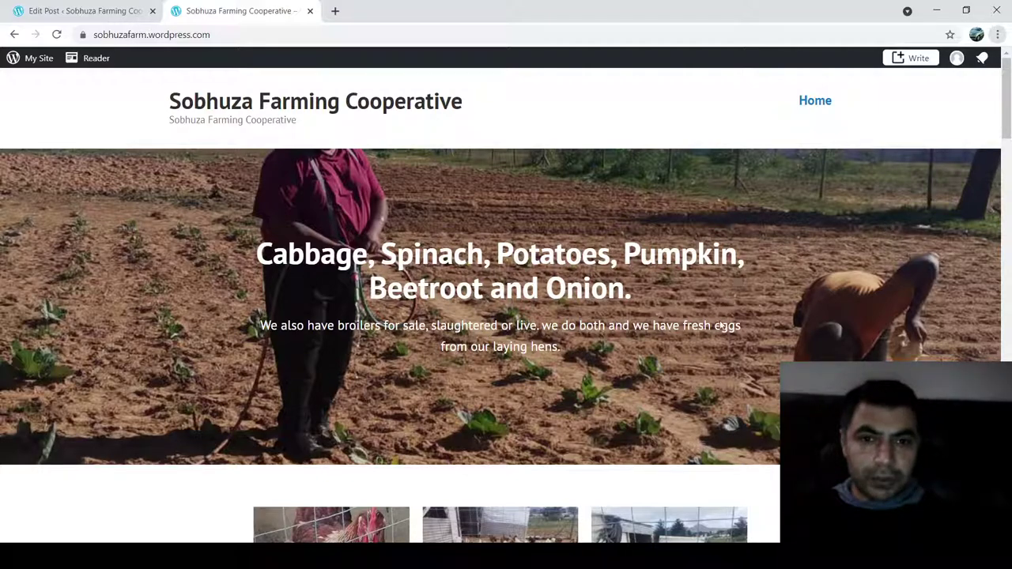
- Open DevTools and scroll through the homepage in the 400×666 responsive mobile view
{"action": "key", "text": "ctrl+shift+i"}
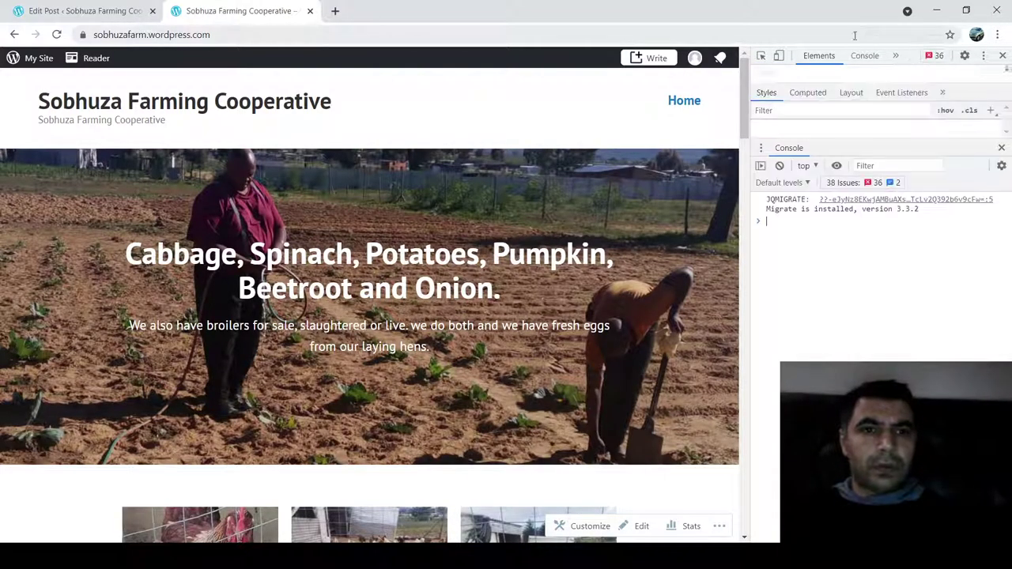
{"action": "left_click", "coordinate": [779, 59]}
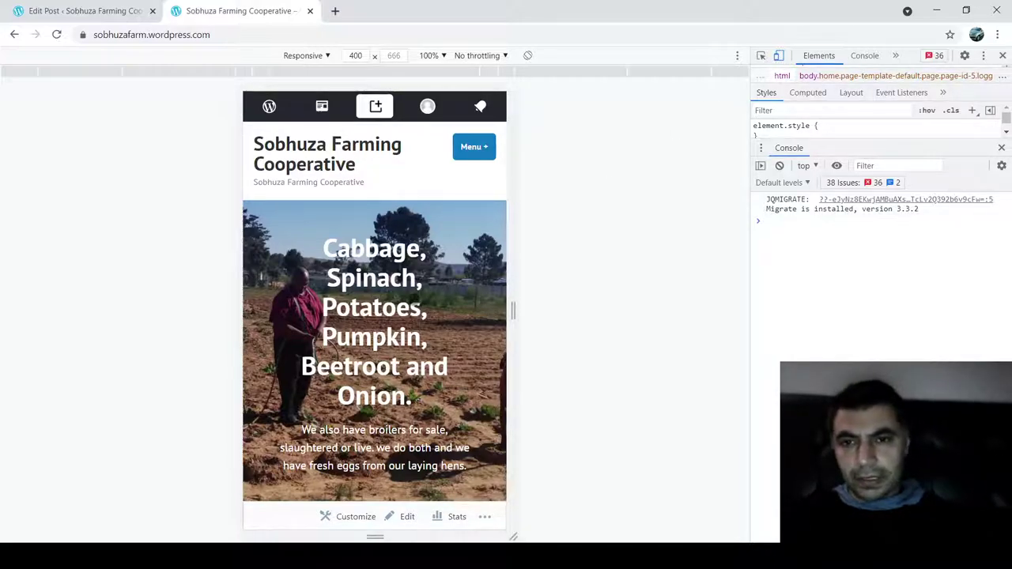
{"action": "double_click", "coordinate": [371, 306]}
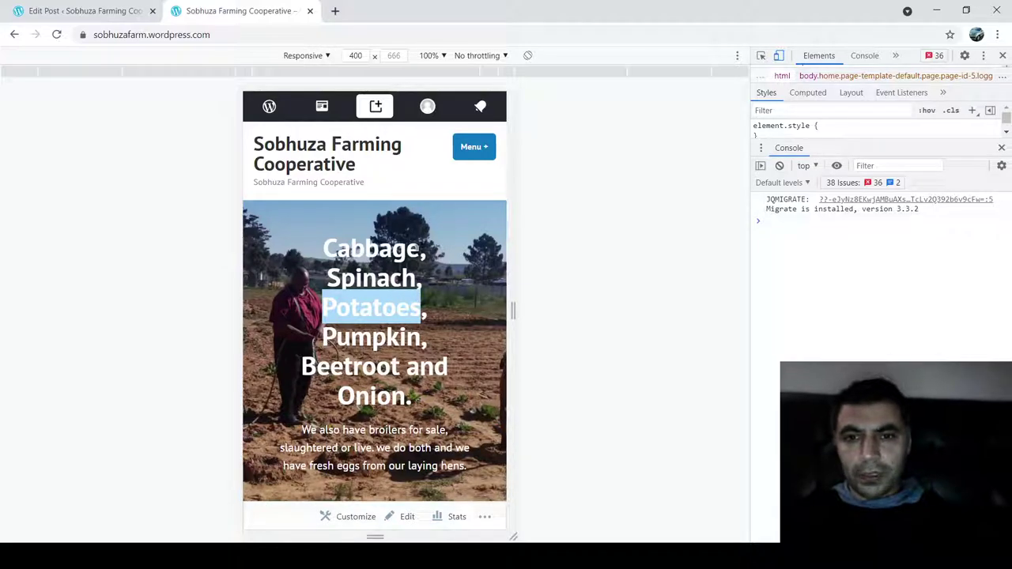
{"action": "scroll", "coordinate": [374, 309], "scroll_direction": "down", "scroll_amount": 10}
{"action": "scroll", "coordinate": [374, 308], "scroll_direction": "down", "scroll_amount": 10}
{"action": "scroll", "coordinate": [375, 308], "scroll_direction": "down", "scroll_amount": 5}
{"action": "scroll", "coordinate": [375, 308], "scroll_direction": "up", "scroll_amount": 10}
{"action": "scroll", "coordinate": [375, 308], "scroll_direction": "up", "scroll_amount": 15}
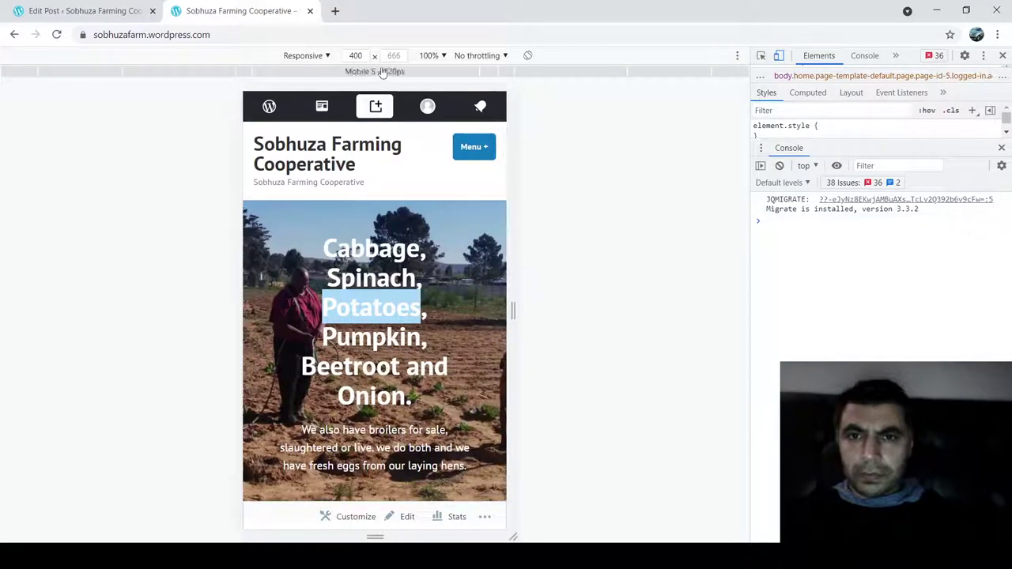